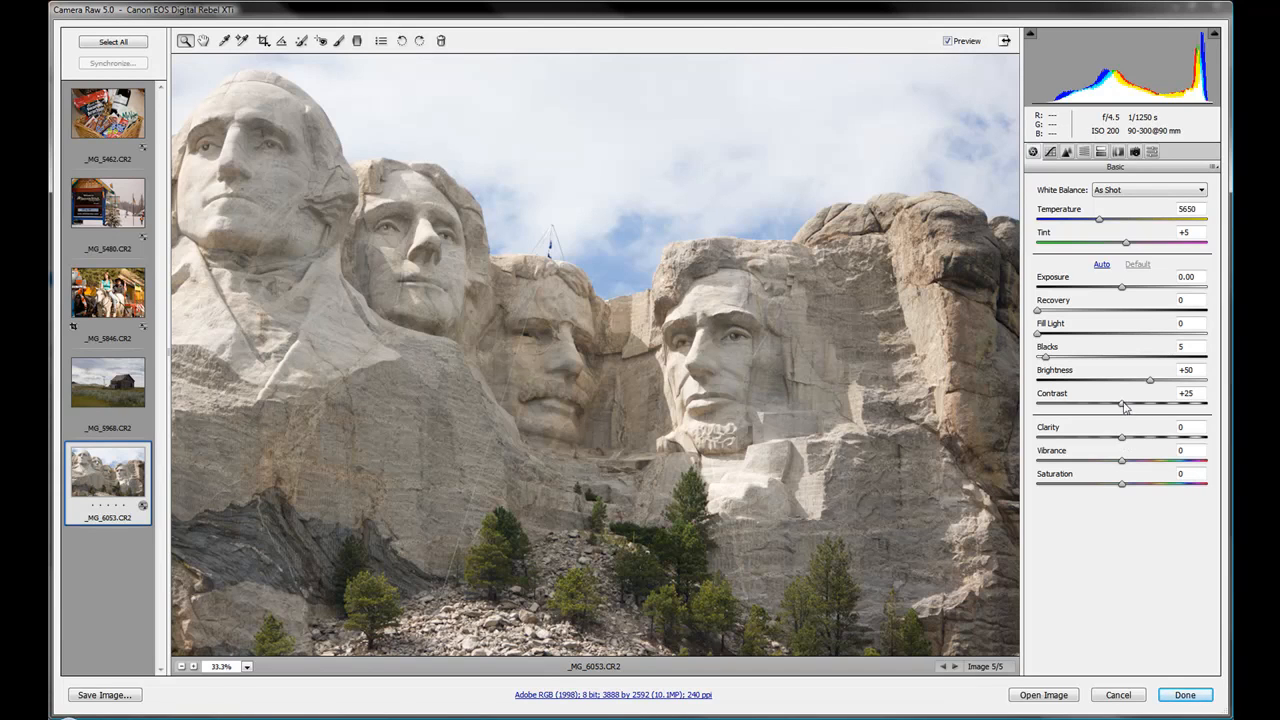
# - Try the Mount Rushmore photo's Contrast at +100 and at -50, and reset it to the default
pyautogui.moveTo(1122, 405); pyautogui.dragTo(1212, 403)
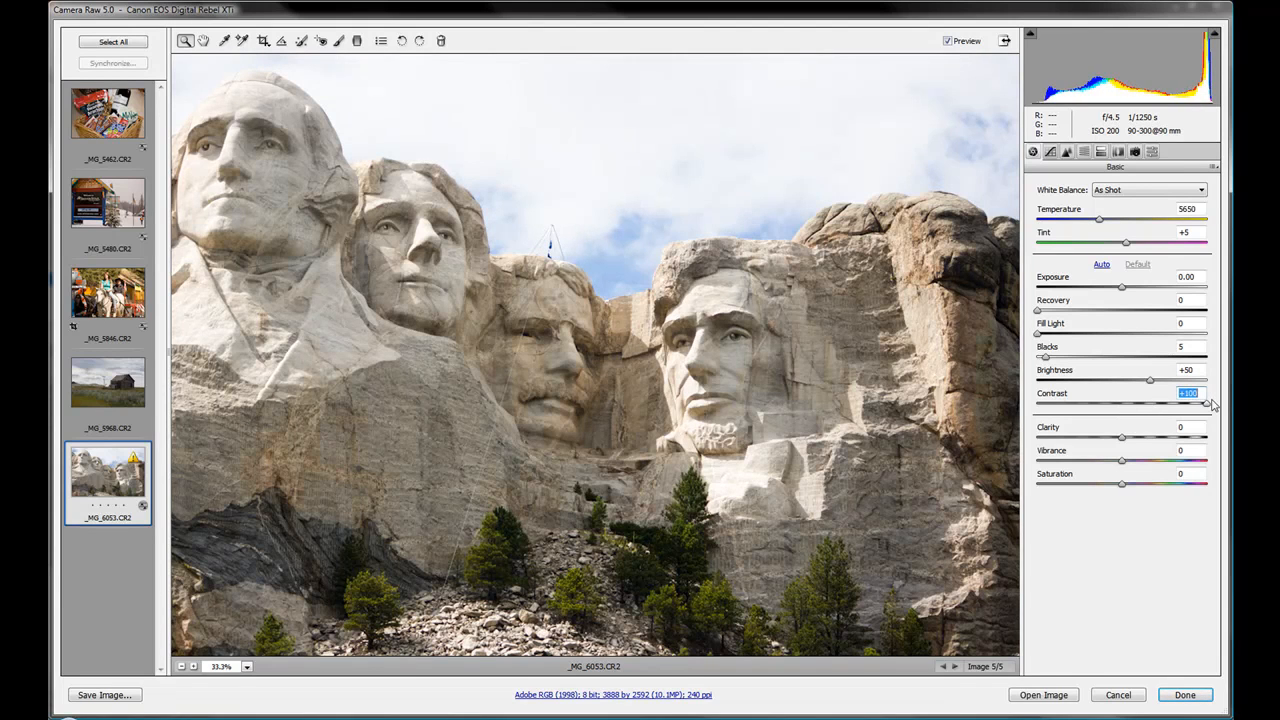
pyautogui.moveTo(1208, 405); pyautogui.dragTo(1035, 410)
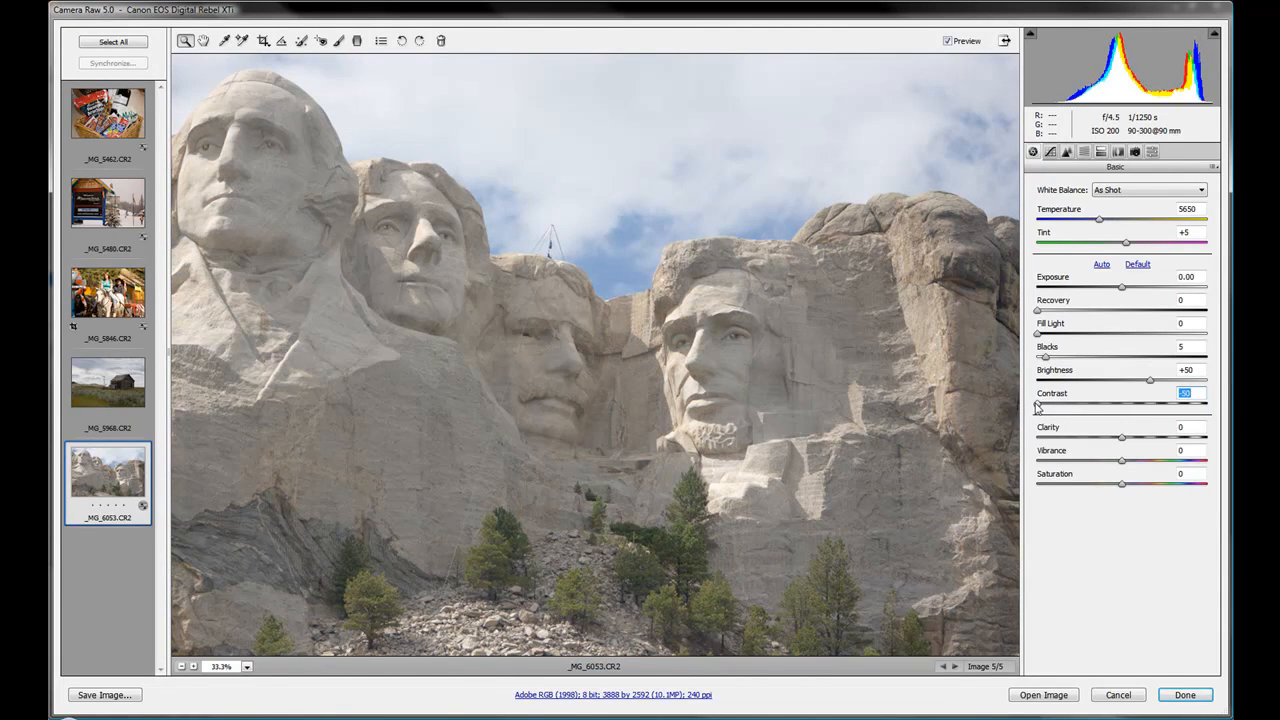
pyautogui.doubleClick(1037, 405)
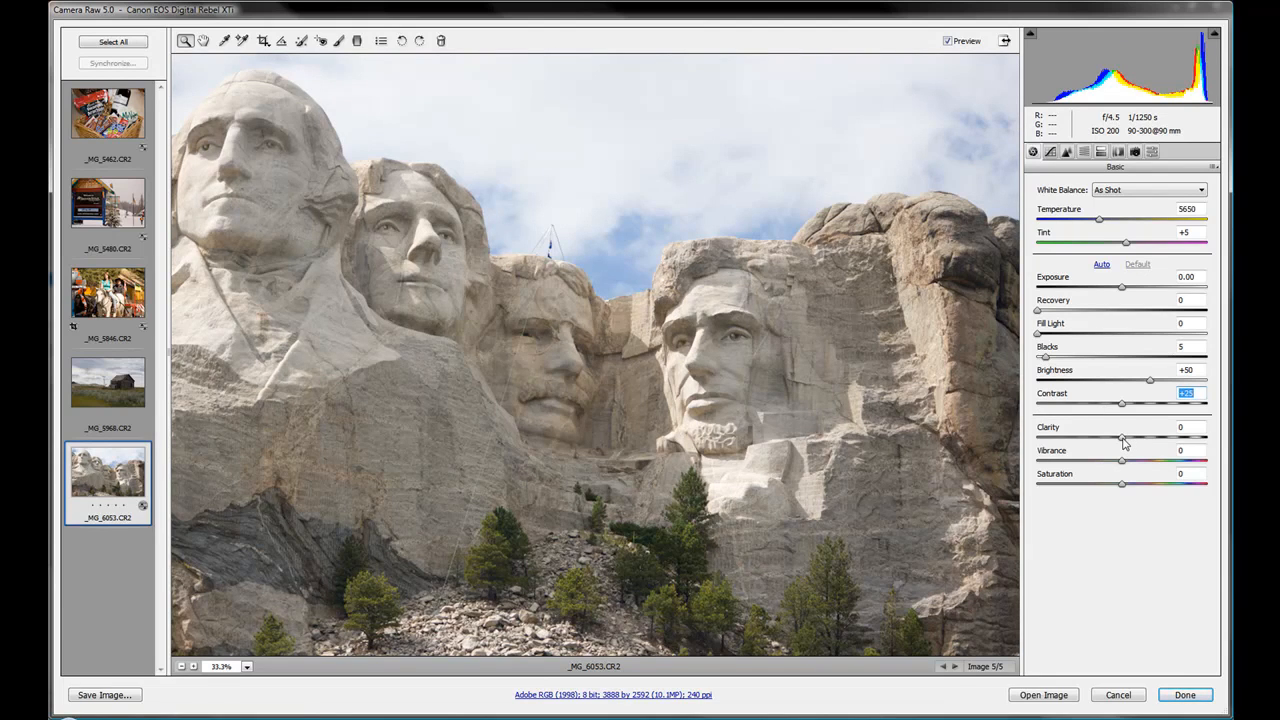
# - Try the Clarity at -100 and at +100, and return it to 0
pyautogui.press('Tab')
pyautogui.moveTo(1122, 441); pyautogui.dragTo(1021, 447)
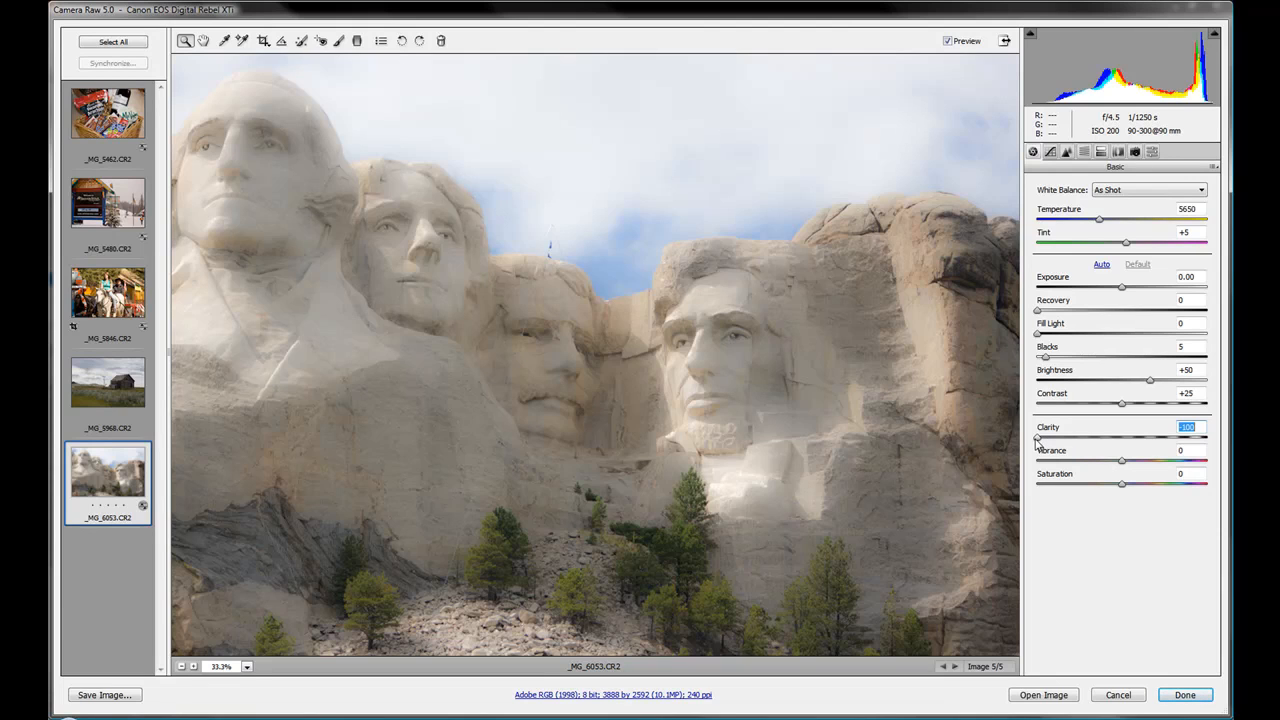
pyautogui.doubleClick(1038, 440)
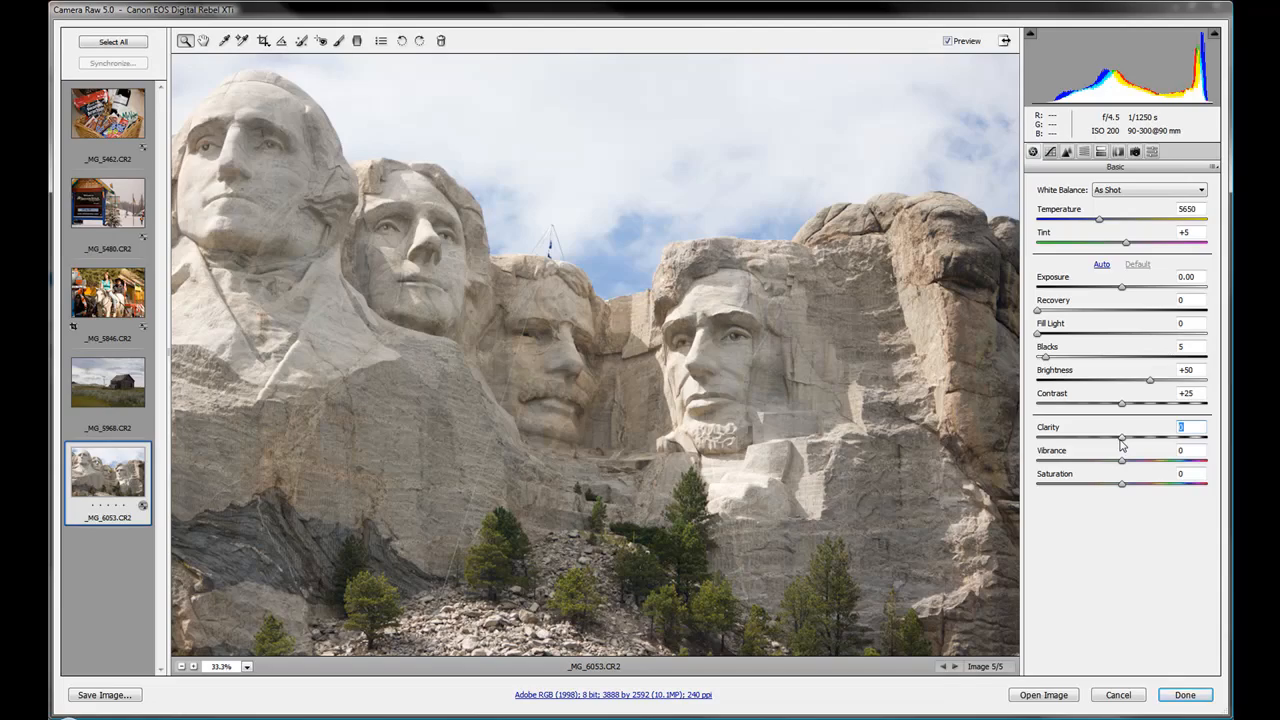
pyautogui.moveTo(1121, 441); pyautogui.dragTo(1268, 455)
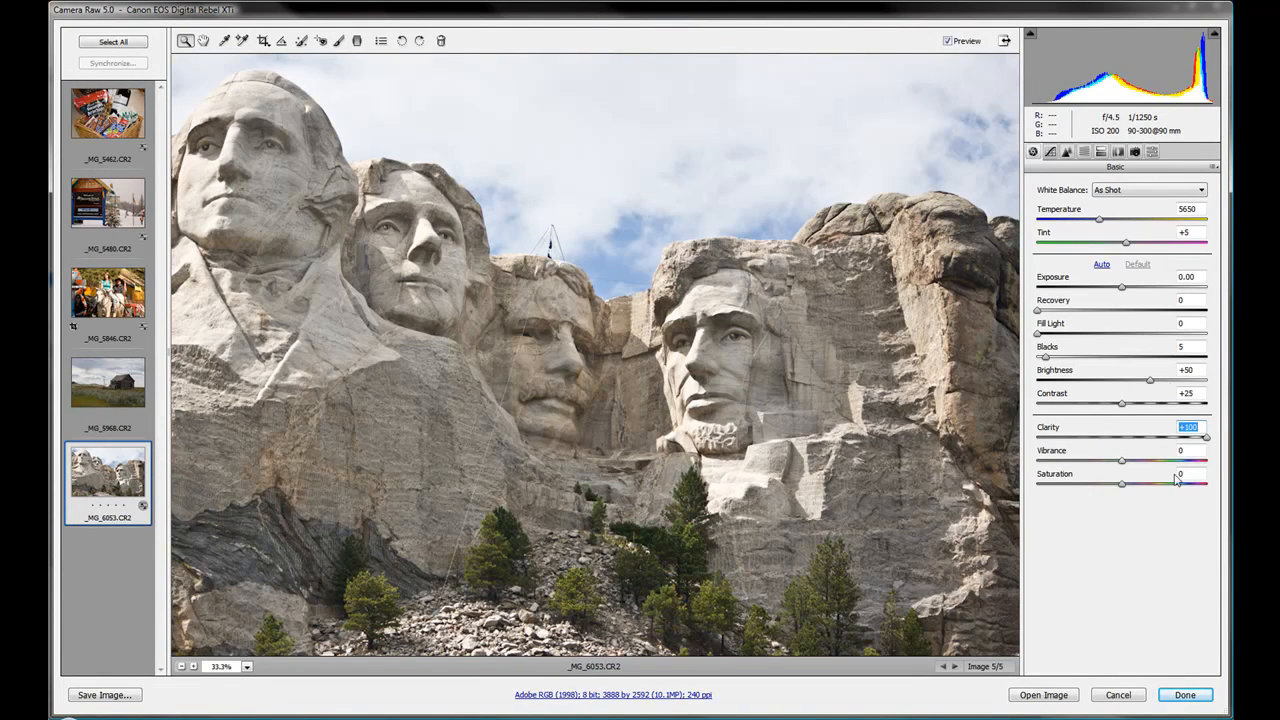
pyautogui.moveTo(1204, 438)
pyautogui.mouseDown()
pyautogui.moveTo(1084, 447)
pyautogui.moveTo(1208, 442)
pyautogui.mouseUp()
pyautogui.write('0')
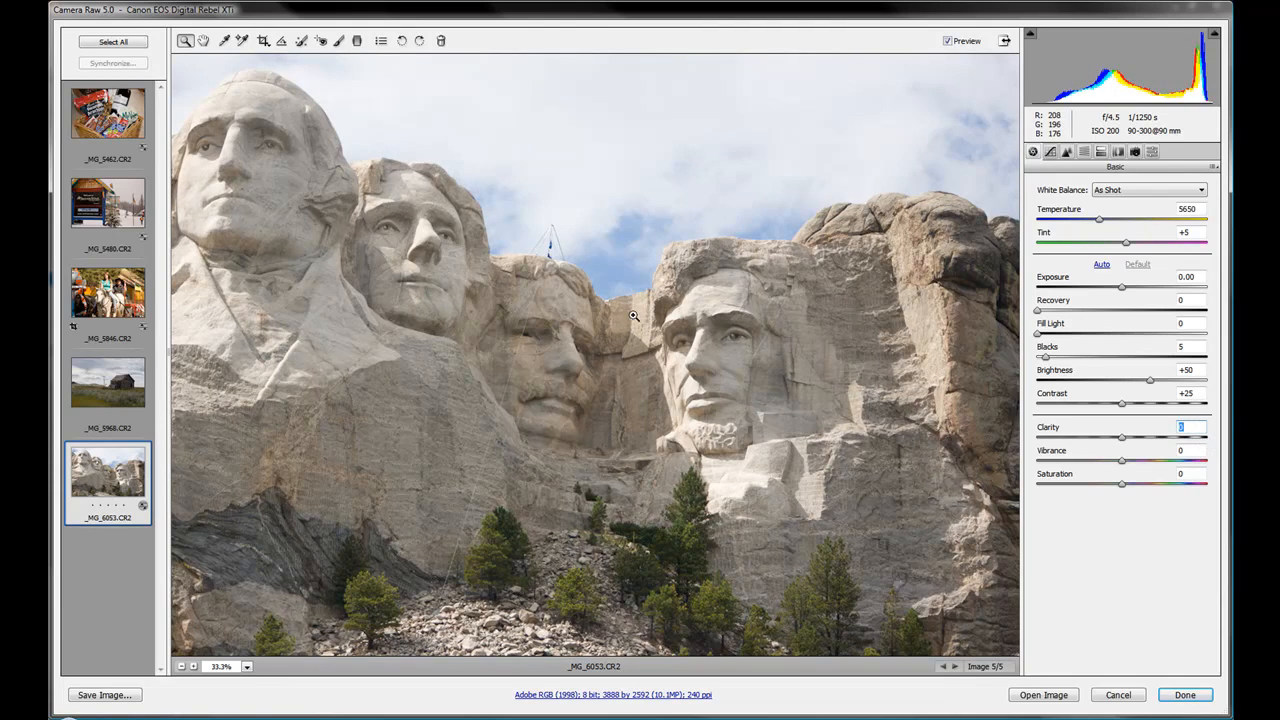
# - Raise the Clarity to +100 and compare the Lincoln face with and without the adjustment
pyautogui.moveTo(625, 218); pyautogui.dragTo(836, 440)
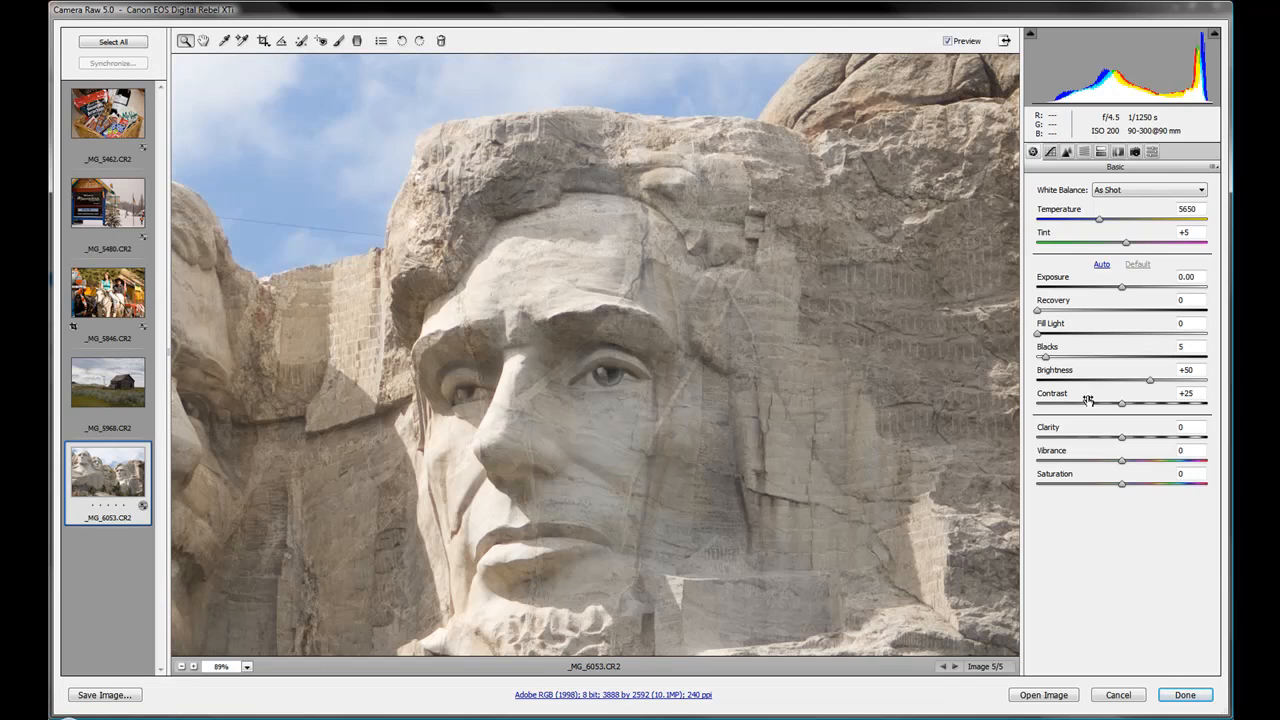
pyautogui.click(1125, 443)
pyautogui.moveTo(1125, 443); pyautogui.dragTo(1216, 447)
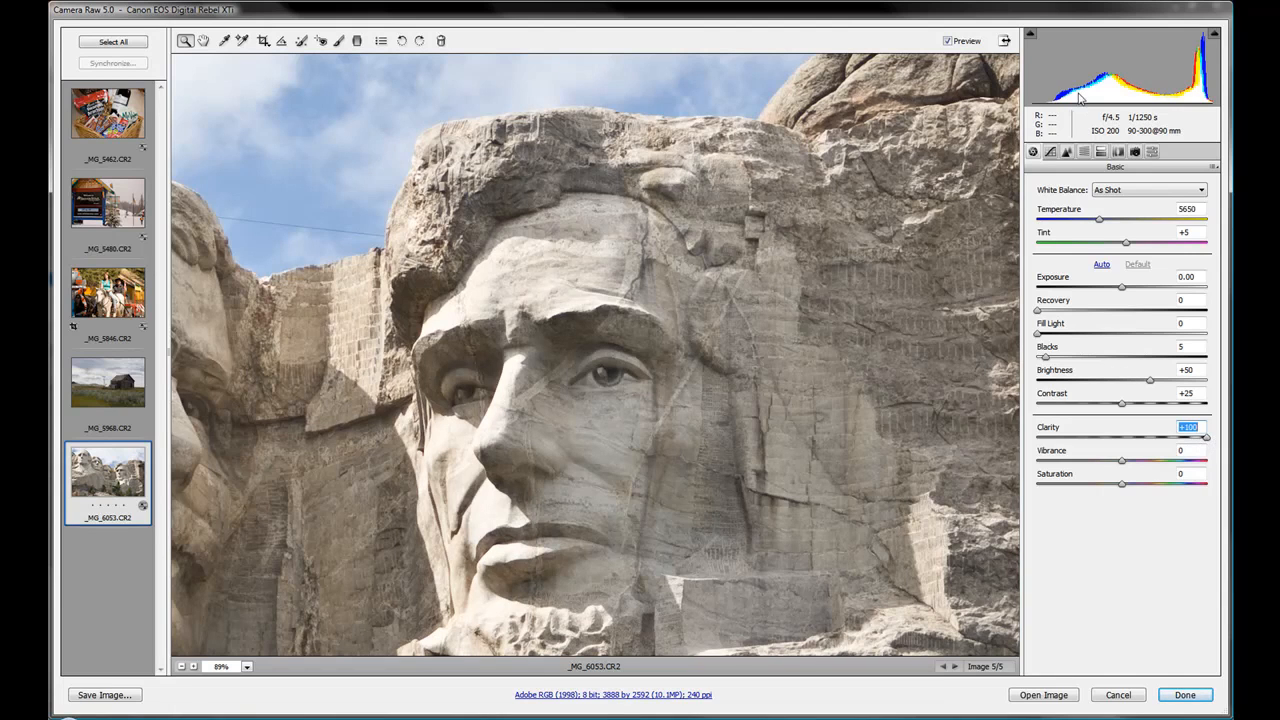
pyautogui.click(948, 42)
pyautogui.click(948, 42)
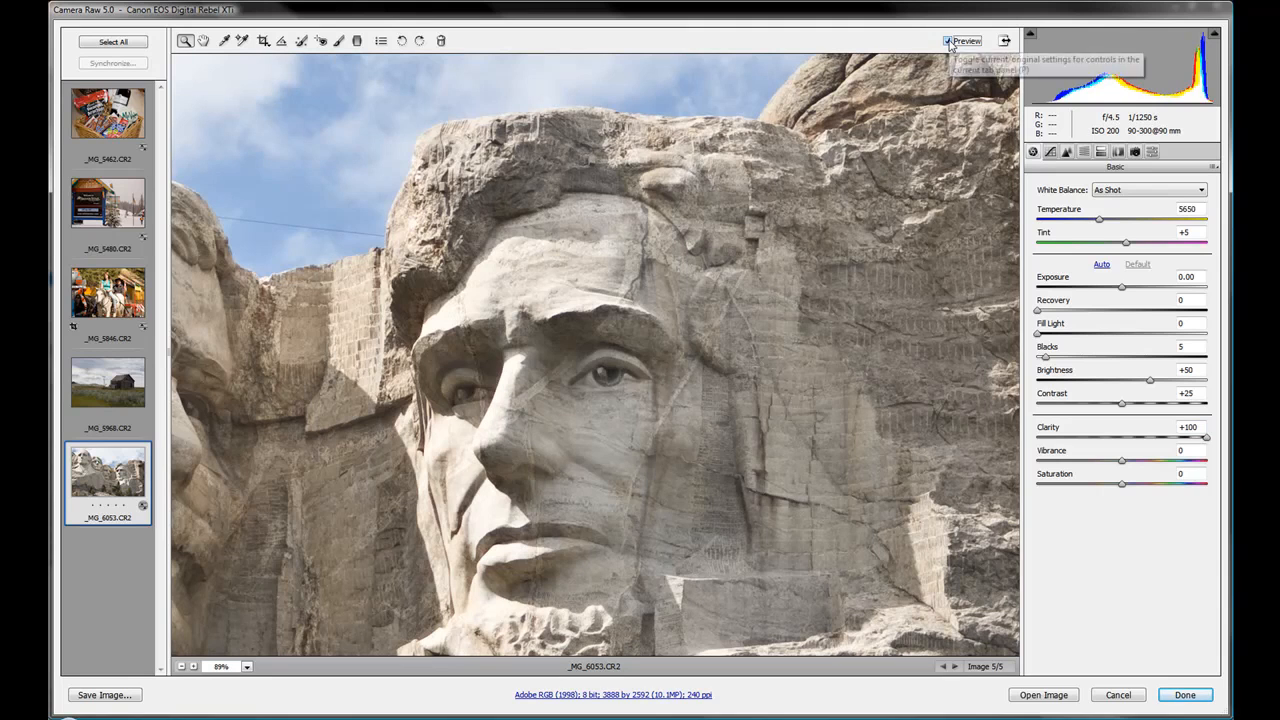
pyautogui.click(948, 42)
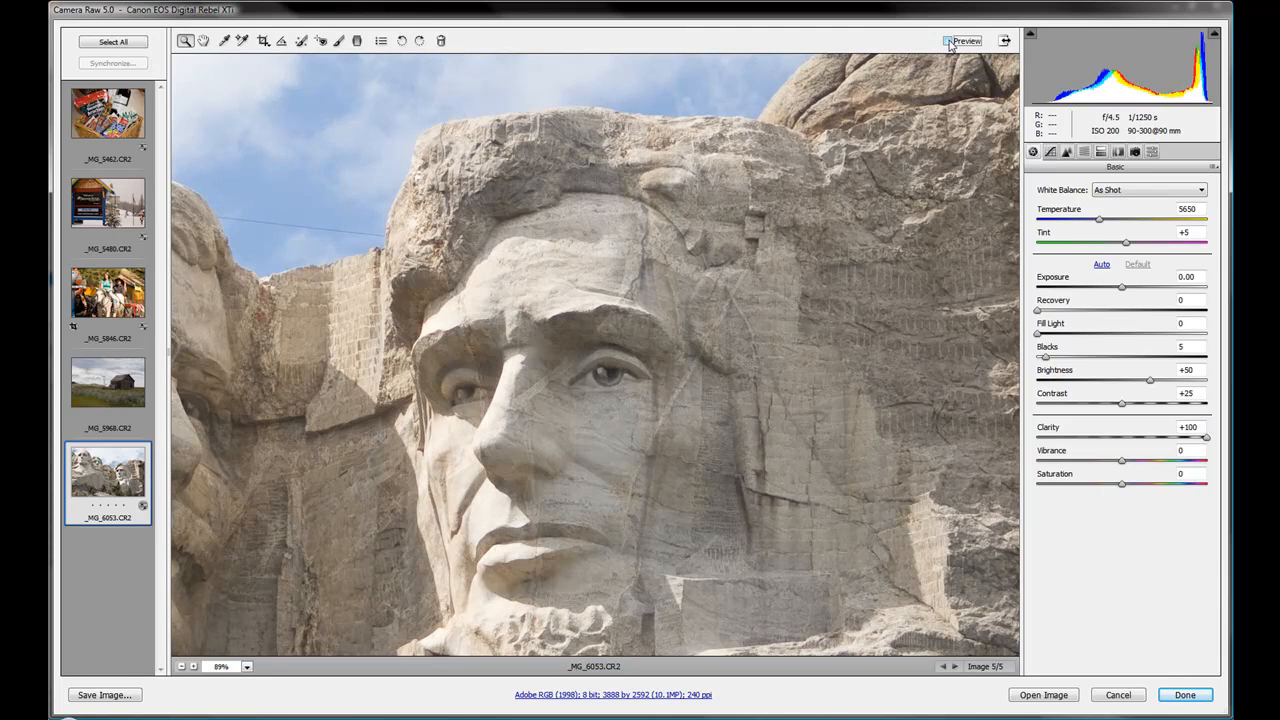
pyautogui.click(948, 42)
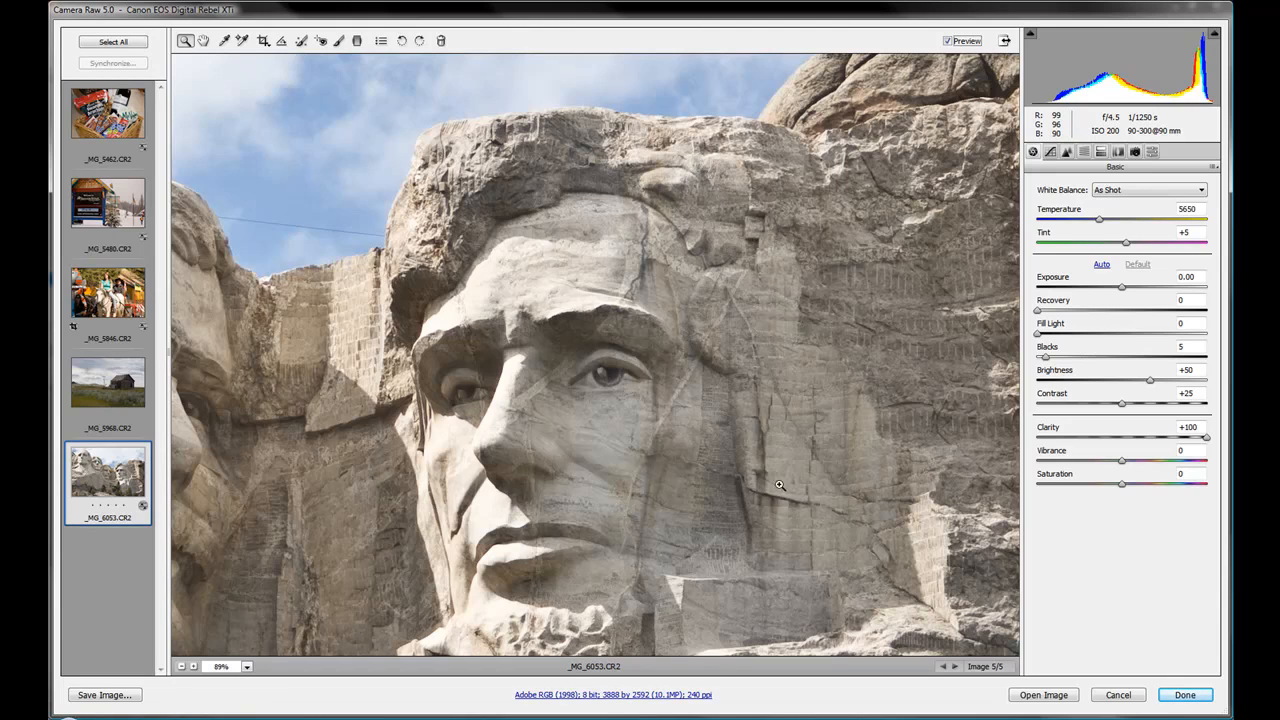
pyautogui.click(1207, 442)
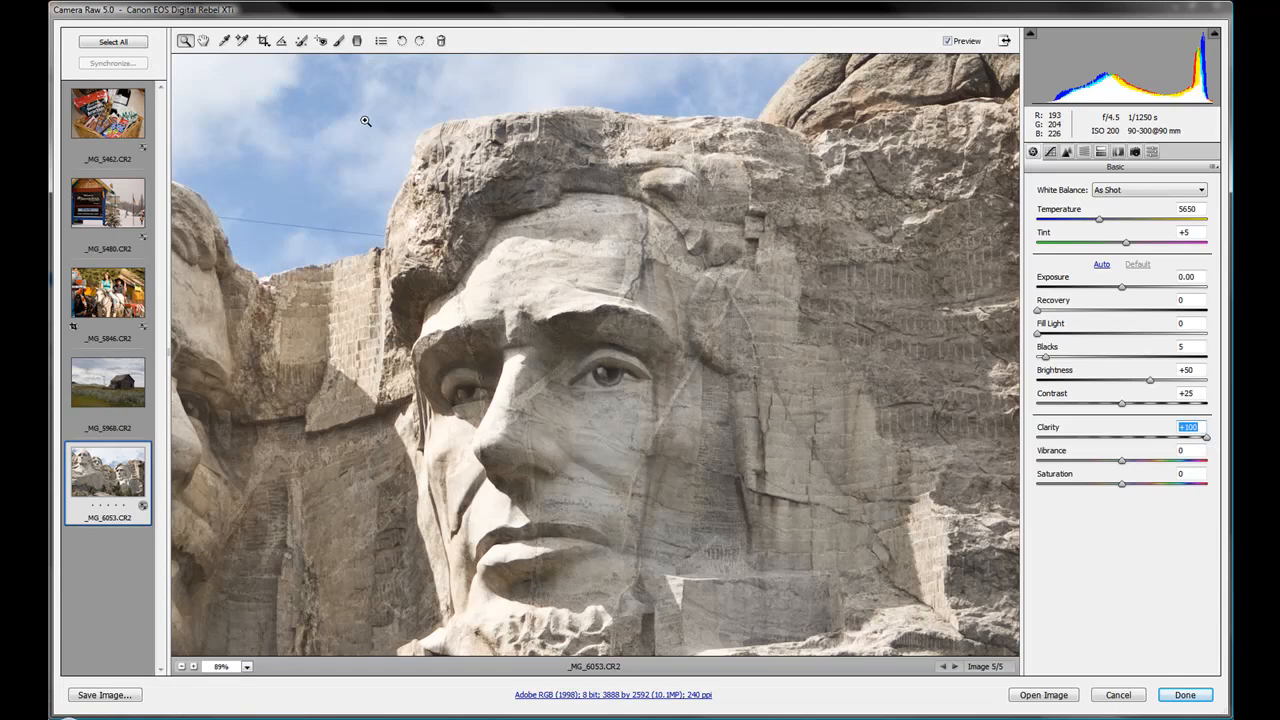
# - Set the whole photo's Clarity to +40 and Contrast to +49, and compare the result with the original settings
pyautogui.click(248, 667)
pyautogui.click(230, 651)
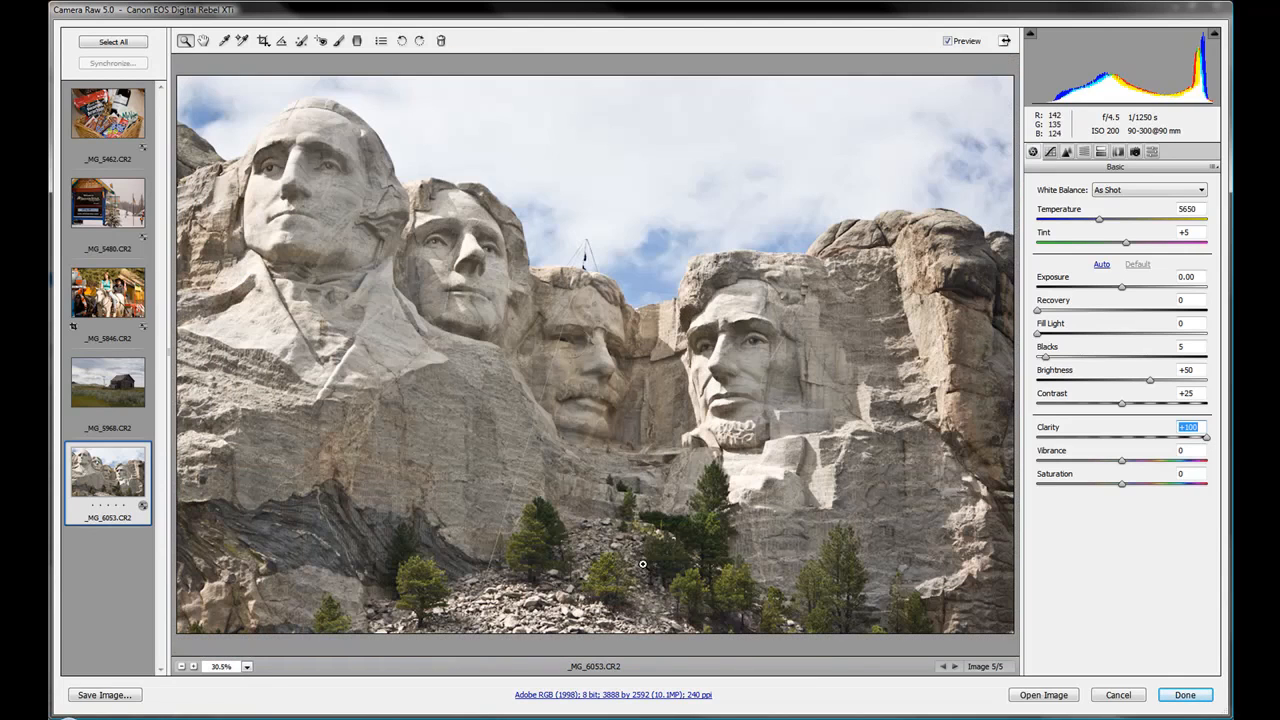
pyautogui.moveTo(1207, 438); pyautogui.dragTo(1160, 443)
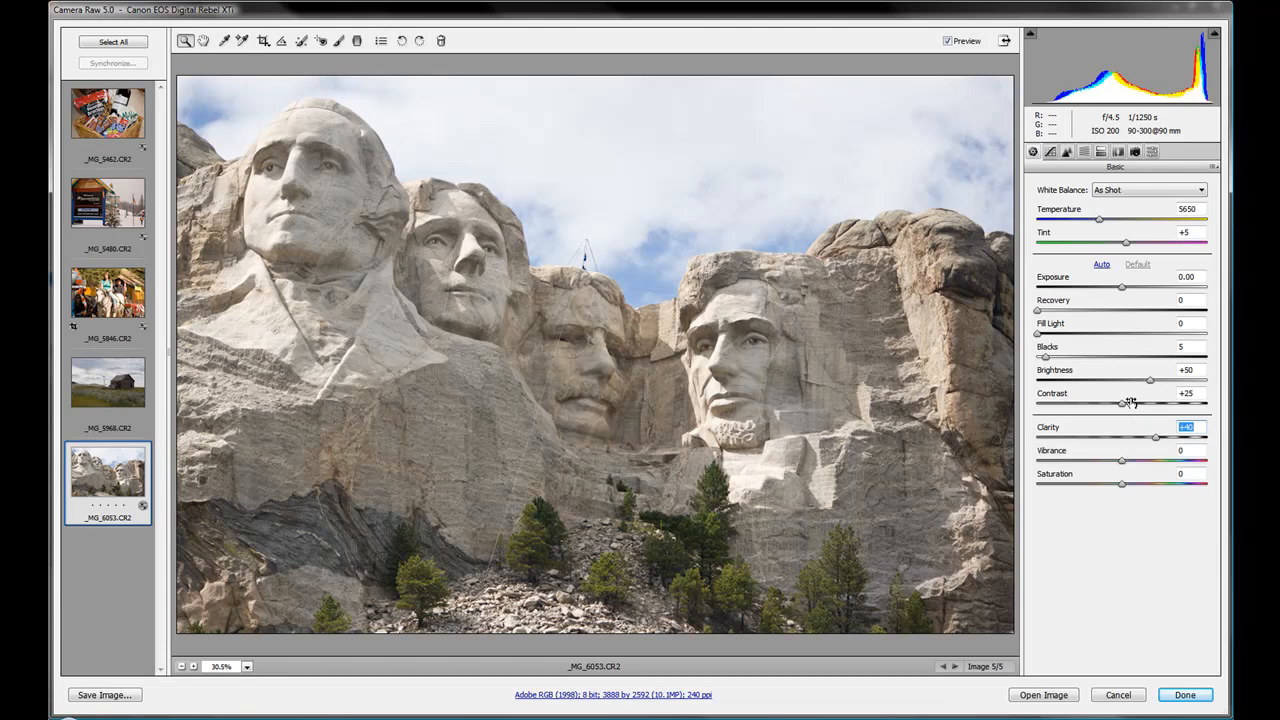
pyautogui.moveTo(1121, 404); pyautogui.dragTo(1149, 405)
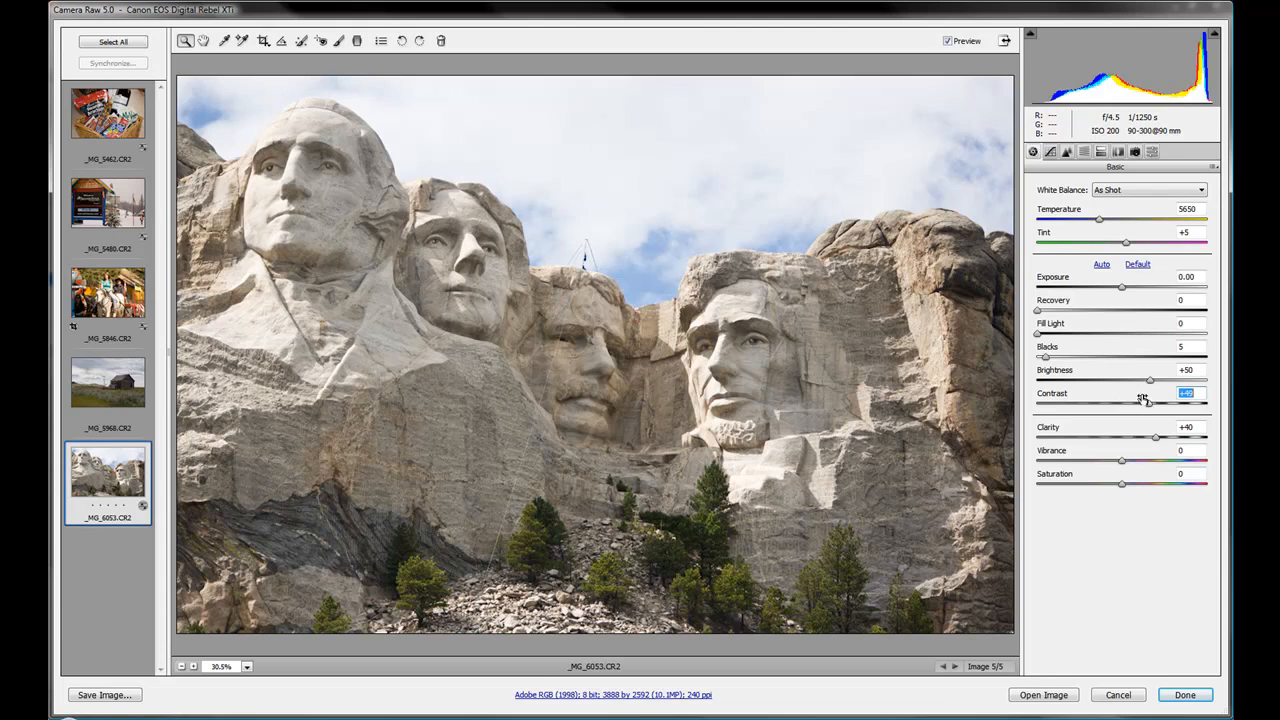
pyautogui.click(948, 42)
pyautogui.click(948, 42)
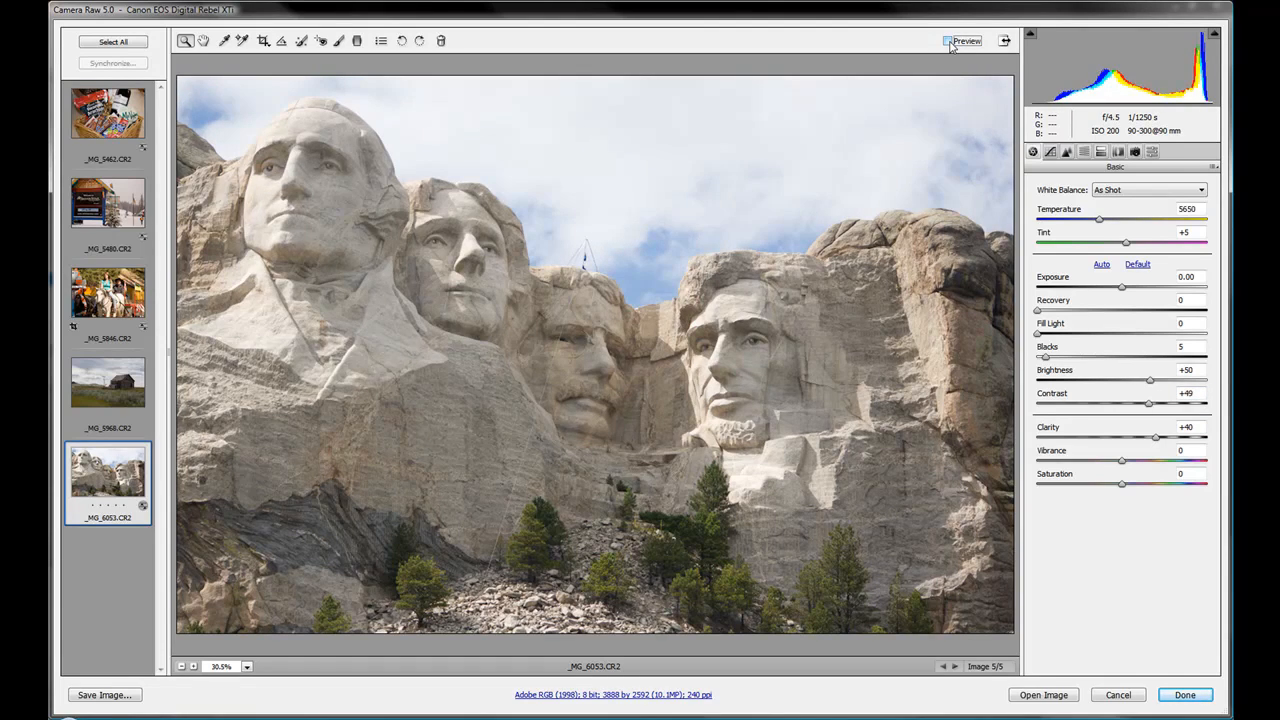
pyautogui.click(948, 42)
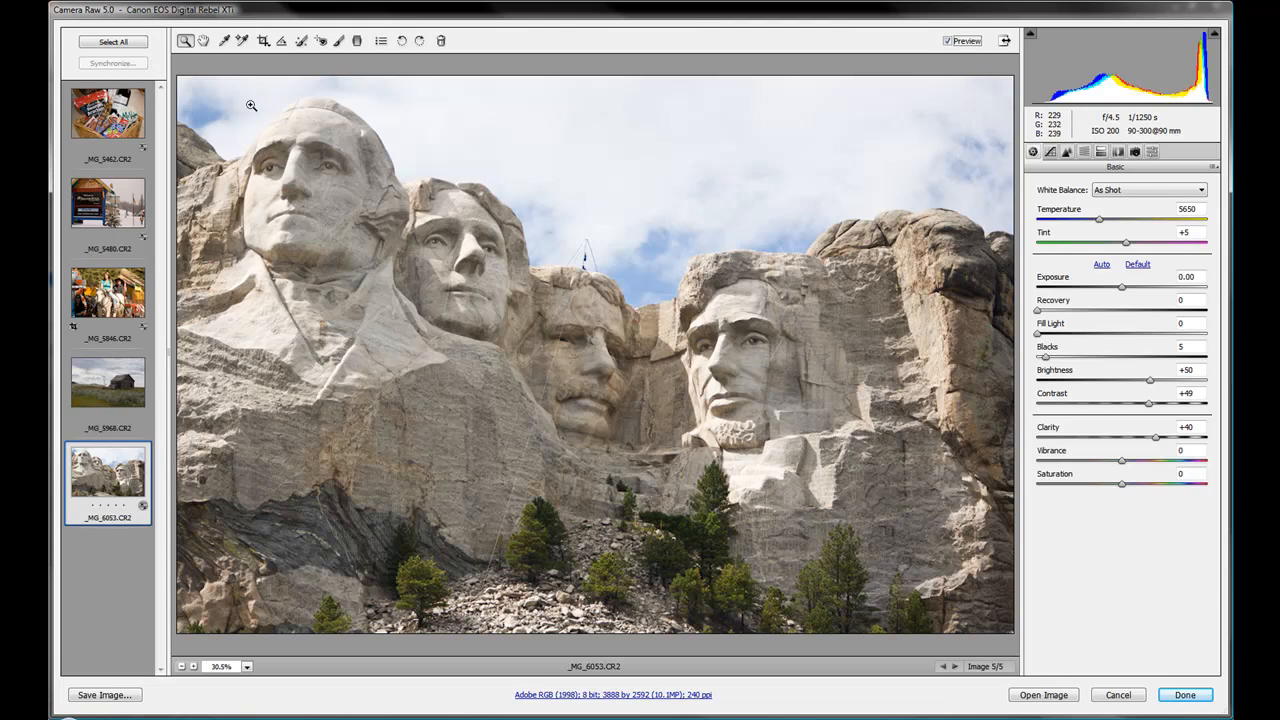
# - Switch to _MG_5462.CR2 and try its Saturation at -100 and at +100
pyautogui.click(108, 112)
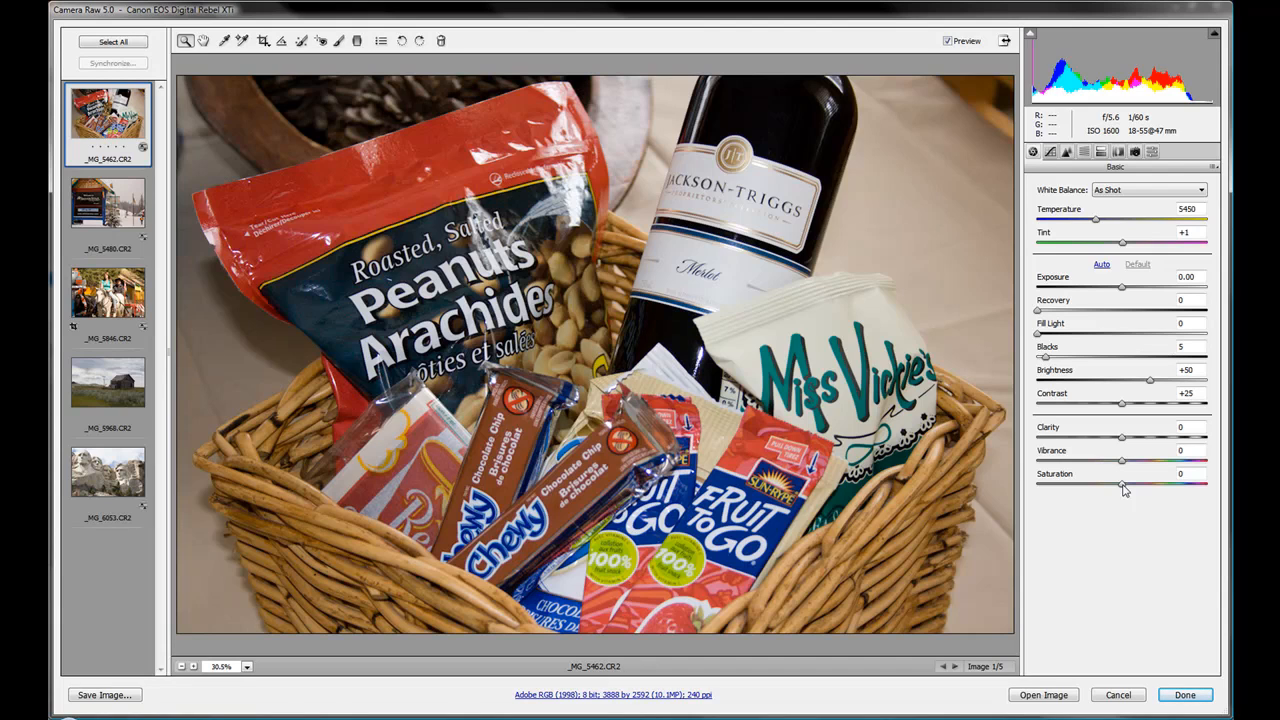
pyautogui.moveTo(1123, 488); pyautogui.dragTo(1015, 494)
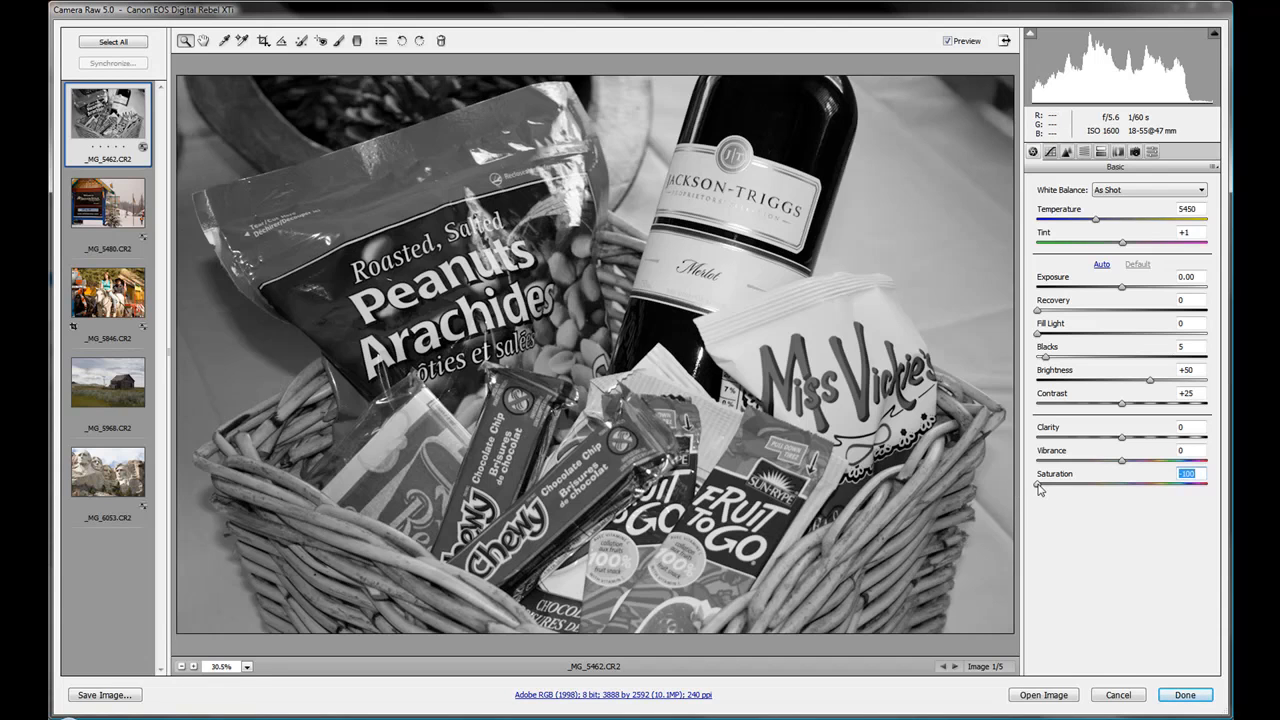
pyautogui.moveTo(1038, 484); pyautogui.dragTo(1219, 497)
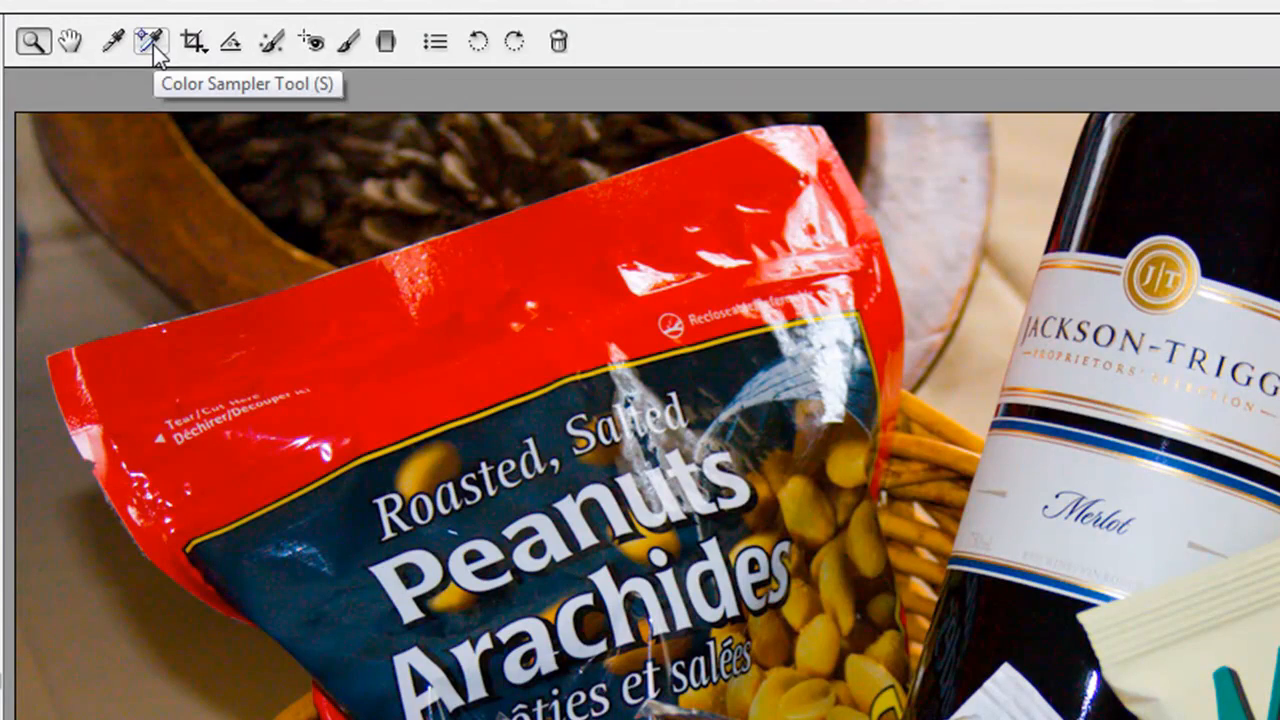
# - Place a colour sampler on the red band of the peanut bag and revert the Saturation to 0
pyautogui.click(151, 44)
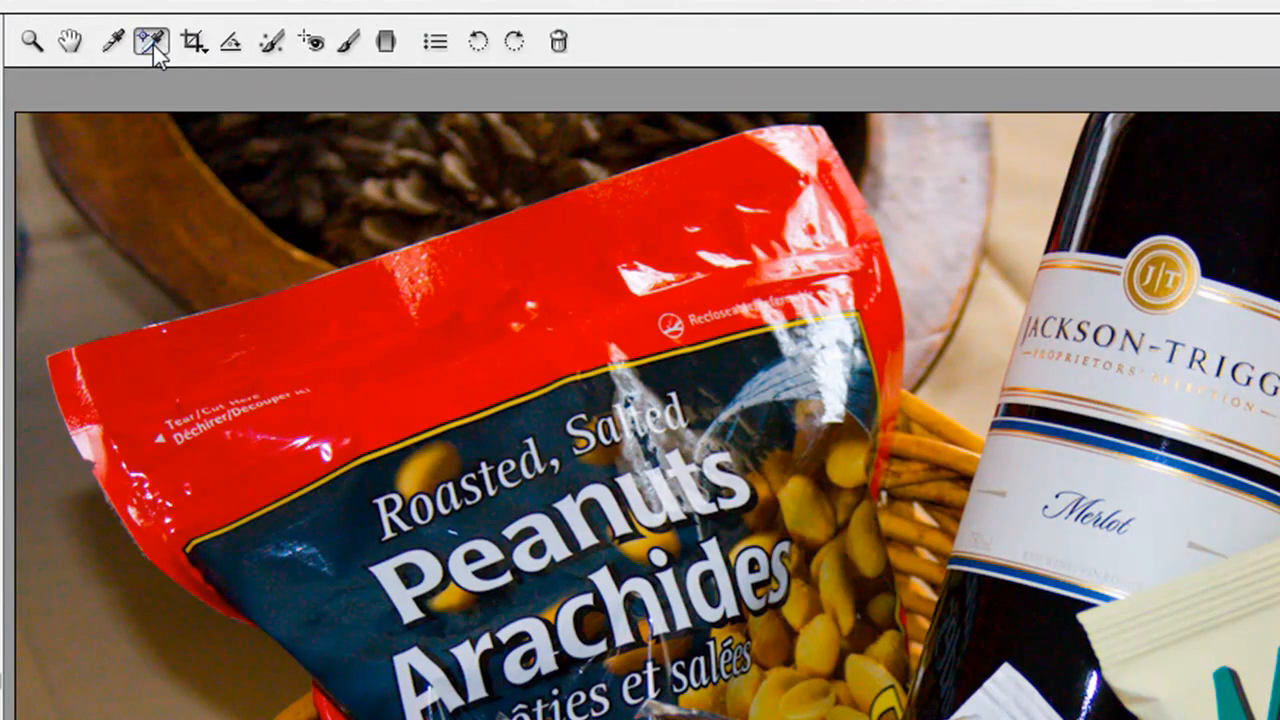
pyautogui.click(557, 256)
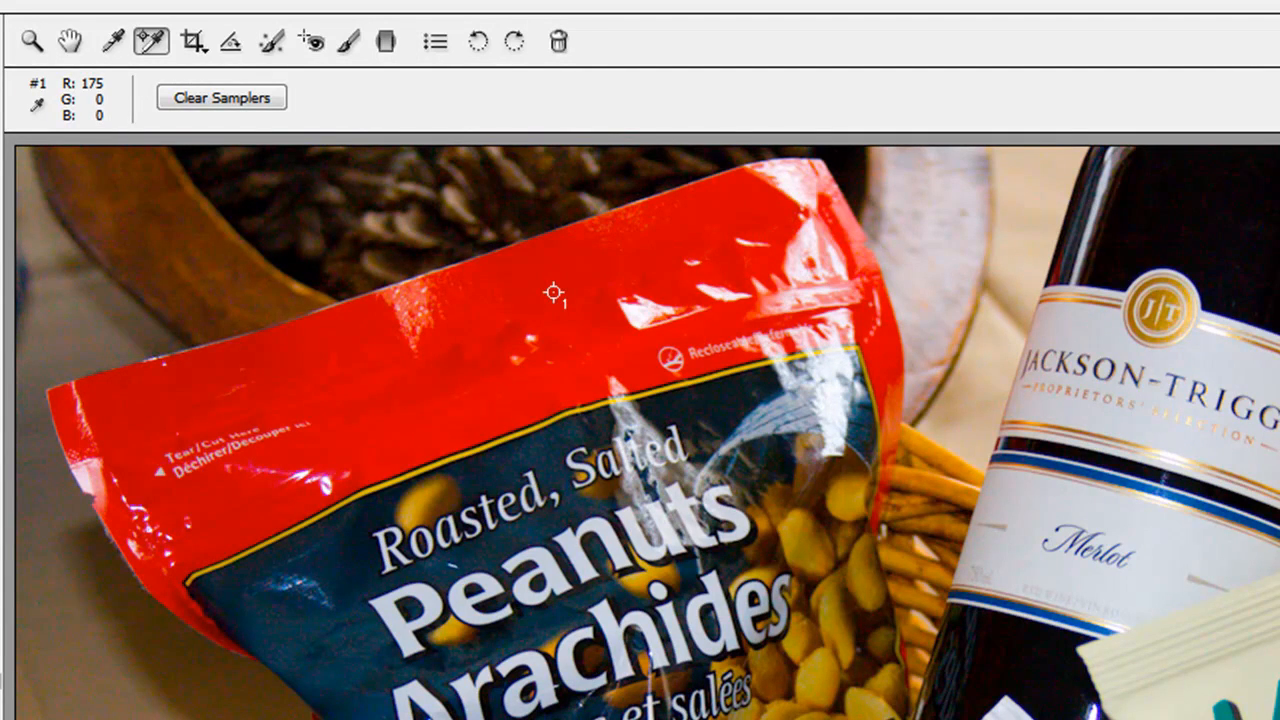
pyautogui.hotkey('ctrl', 'z')
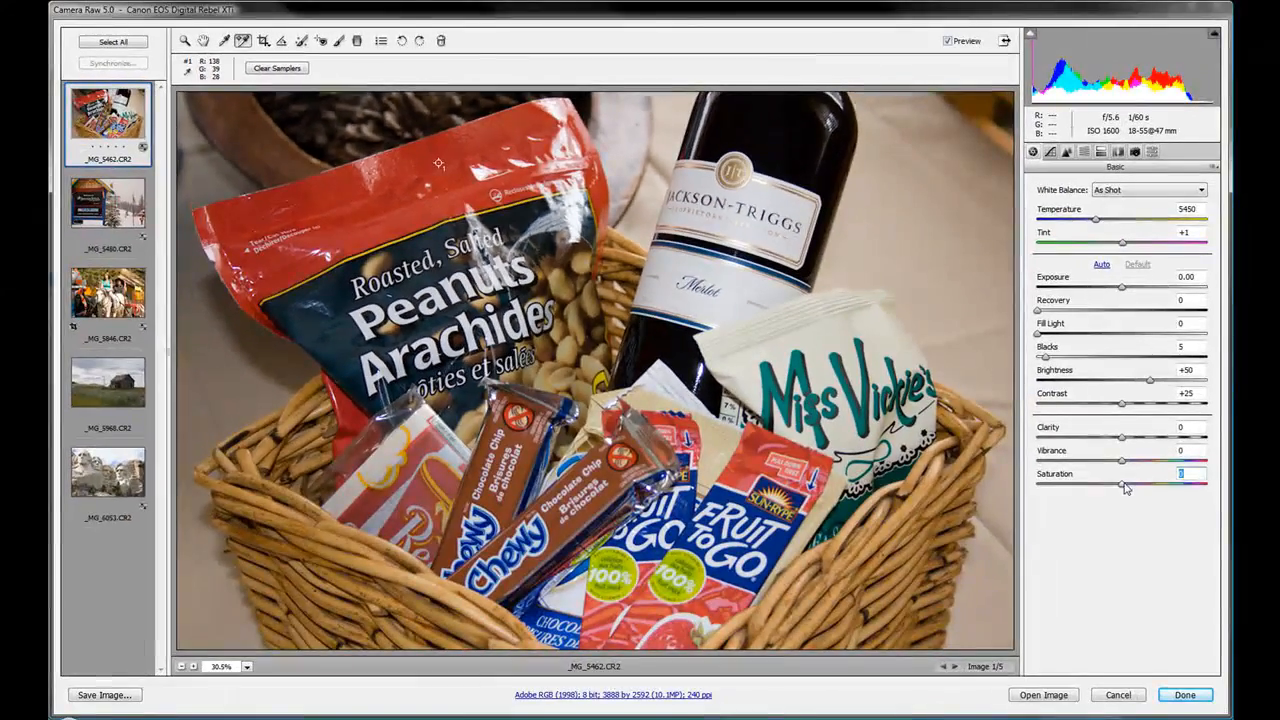
# - Try the Saturation at +100, compare it with the original settings, and reset it to 0
pyautogui.moveTo(1125, 485); pyautogui.dragTo(1212, 490)
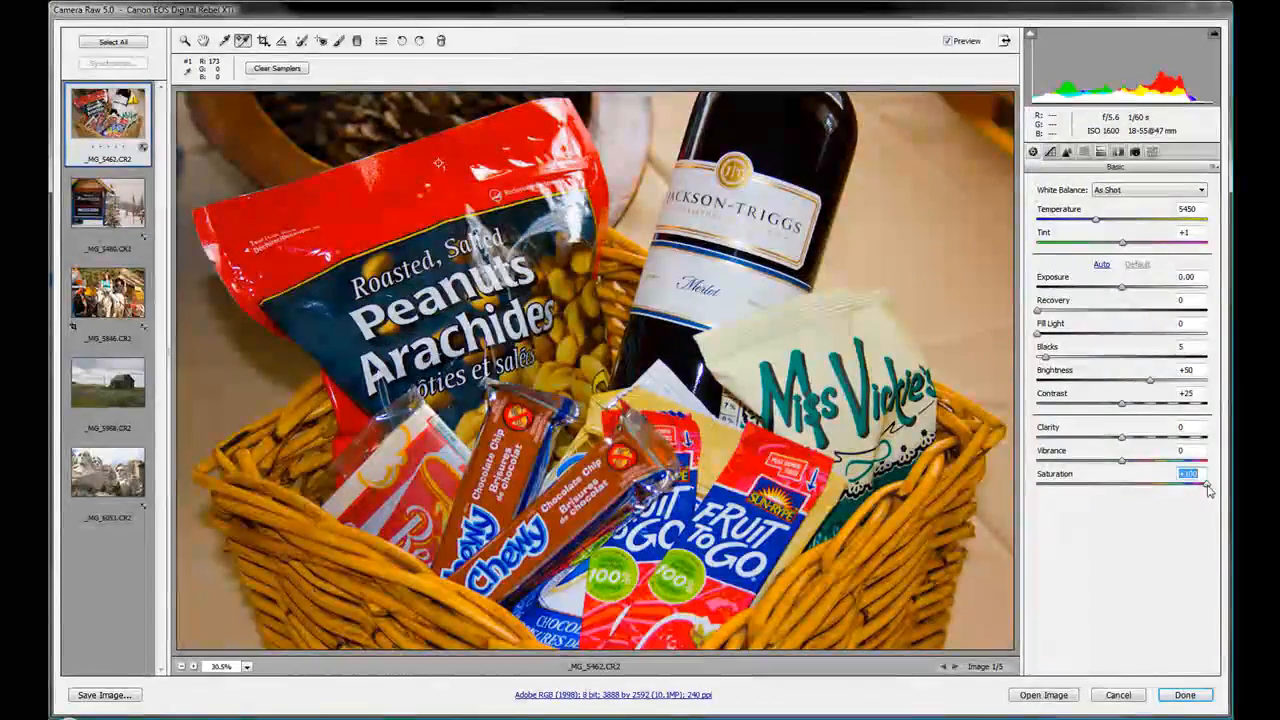
pyautogui.click(948, 42)
pyautogui.click(948, 42)
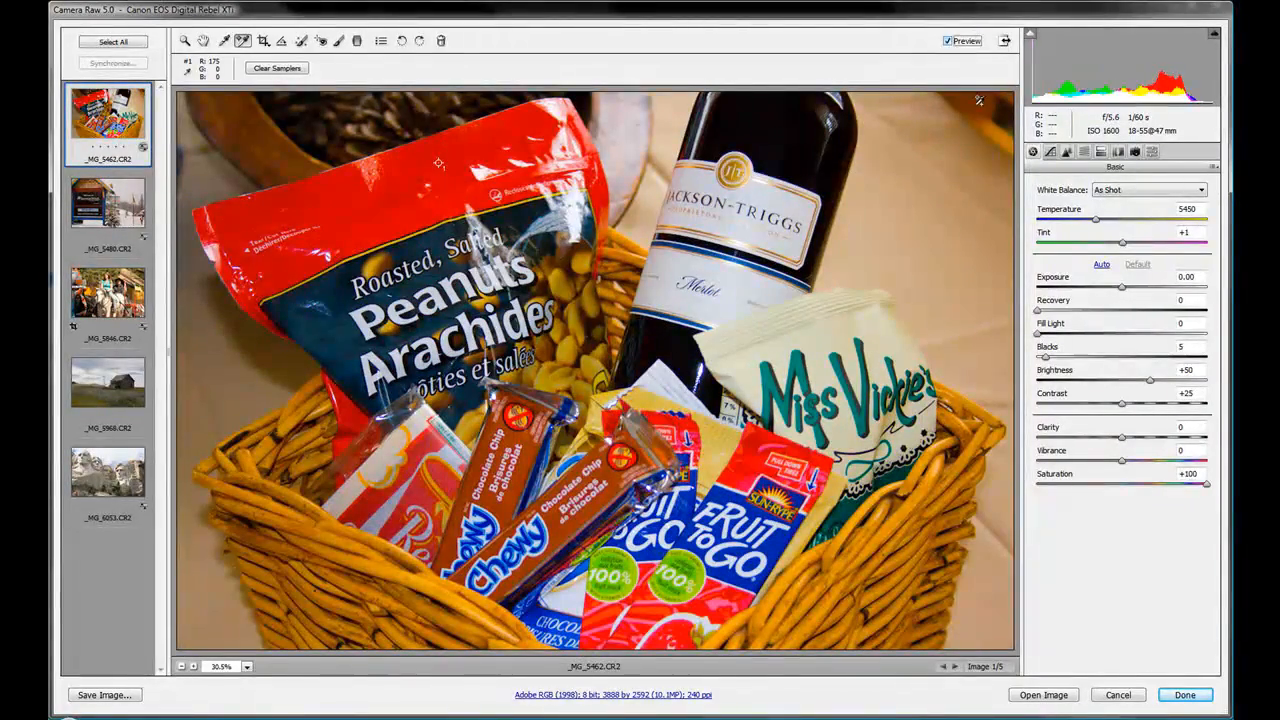
pyautogui.doubleClick(1206, 486)
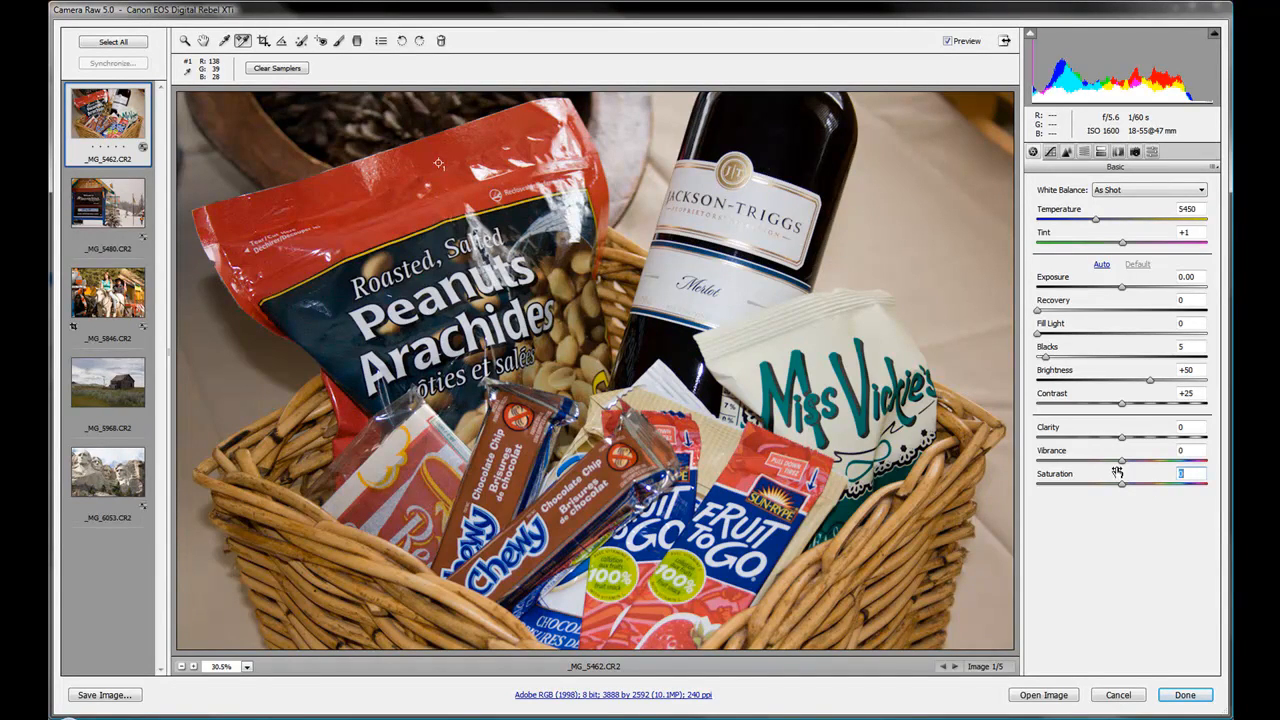
# - Raise the Vibrance to +100 and compare the basket photo with and without the adjustment
pyautogui.click(1125, 462)
pyautogui.moveTo(1125, 461); pyautogui.dragTo(1213, 472)
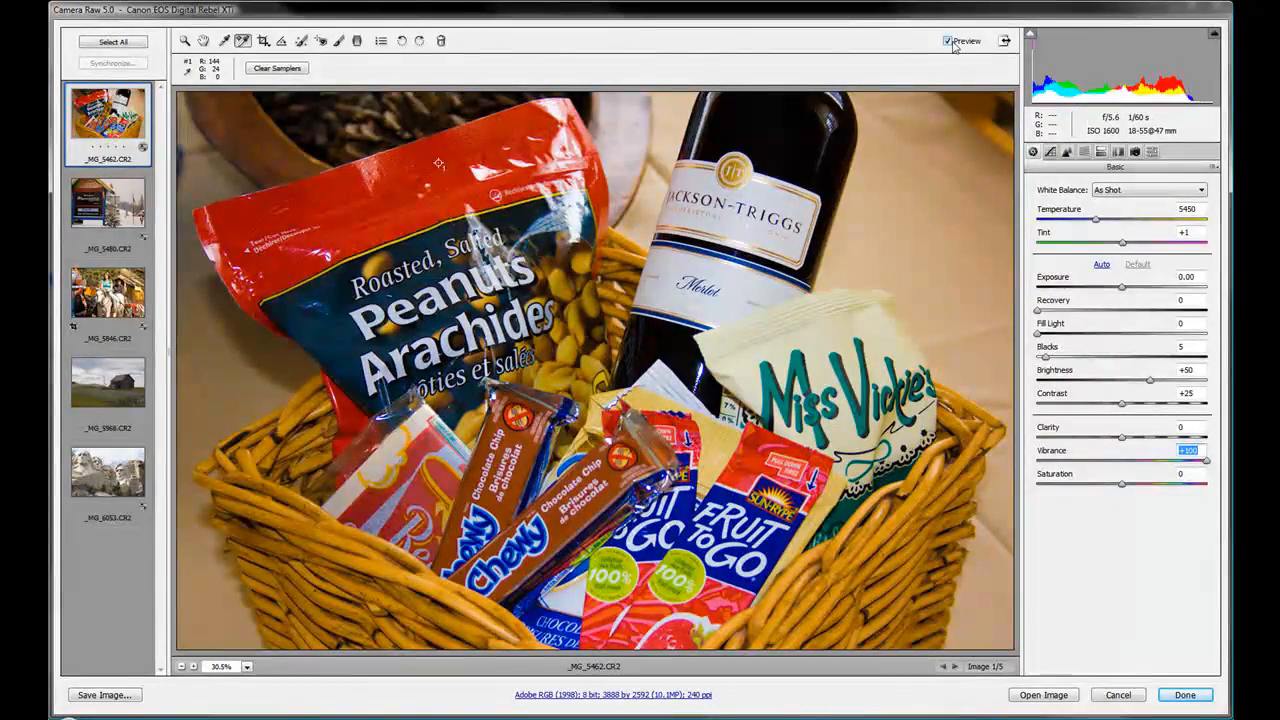
pyautogui.click(947, 42)
pyautogui.click(947, 42)
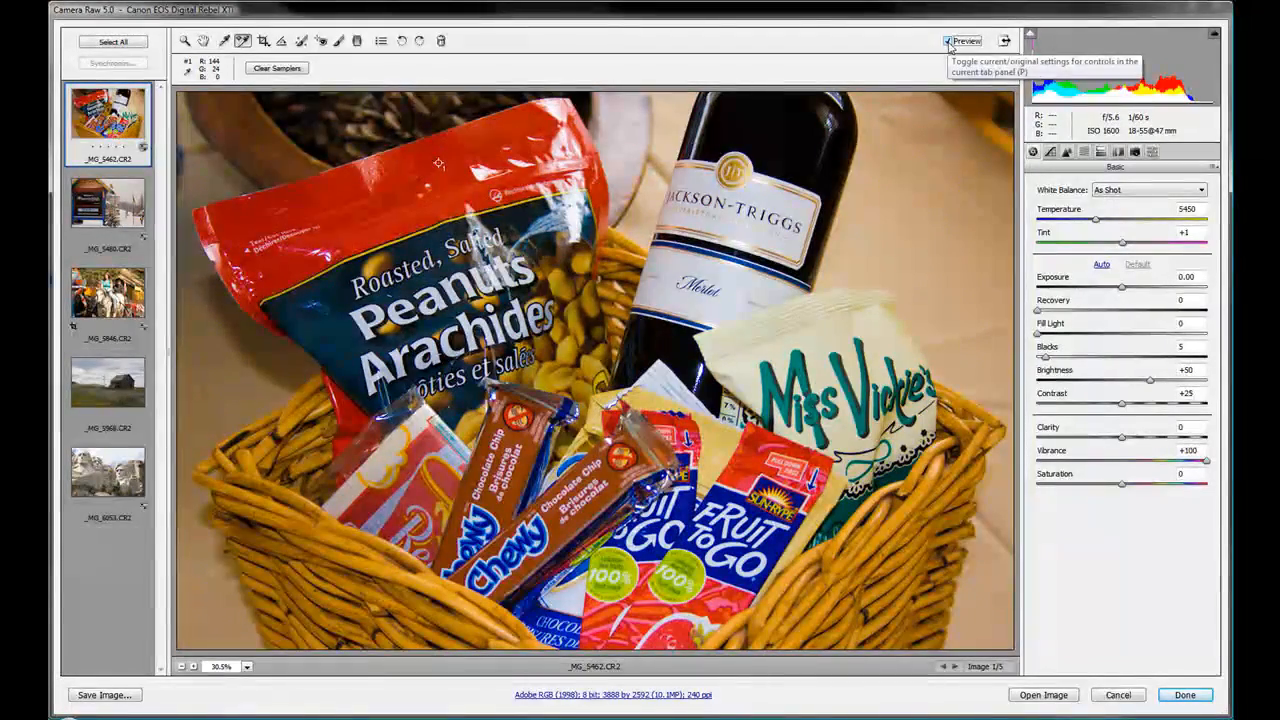
pyautogui.click(947, 42)
pyautogui.click(947, 42)
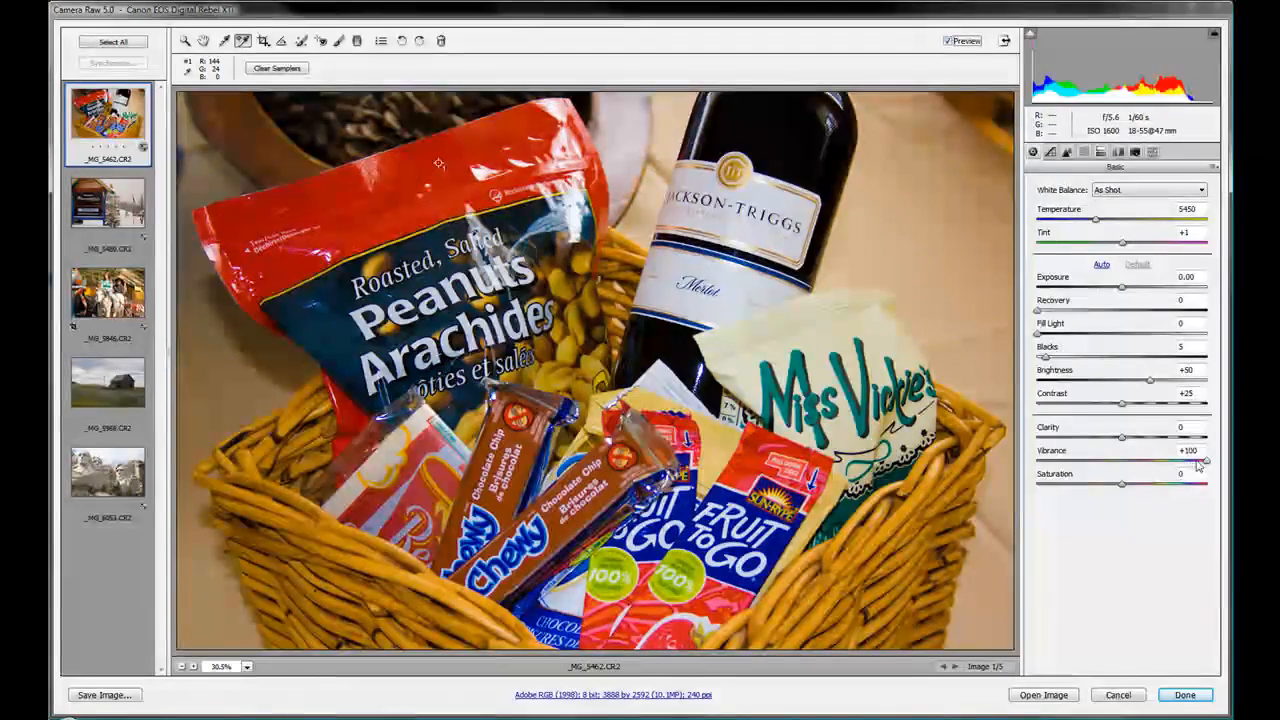
# - Set the Vibrance to +19 and the Saturation to -1, and compare the result with the original settings
pyautogui.moveTo(1207, 463); pyautogui.dragTo(1142, 465)
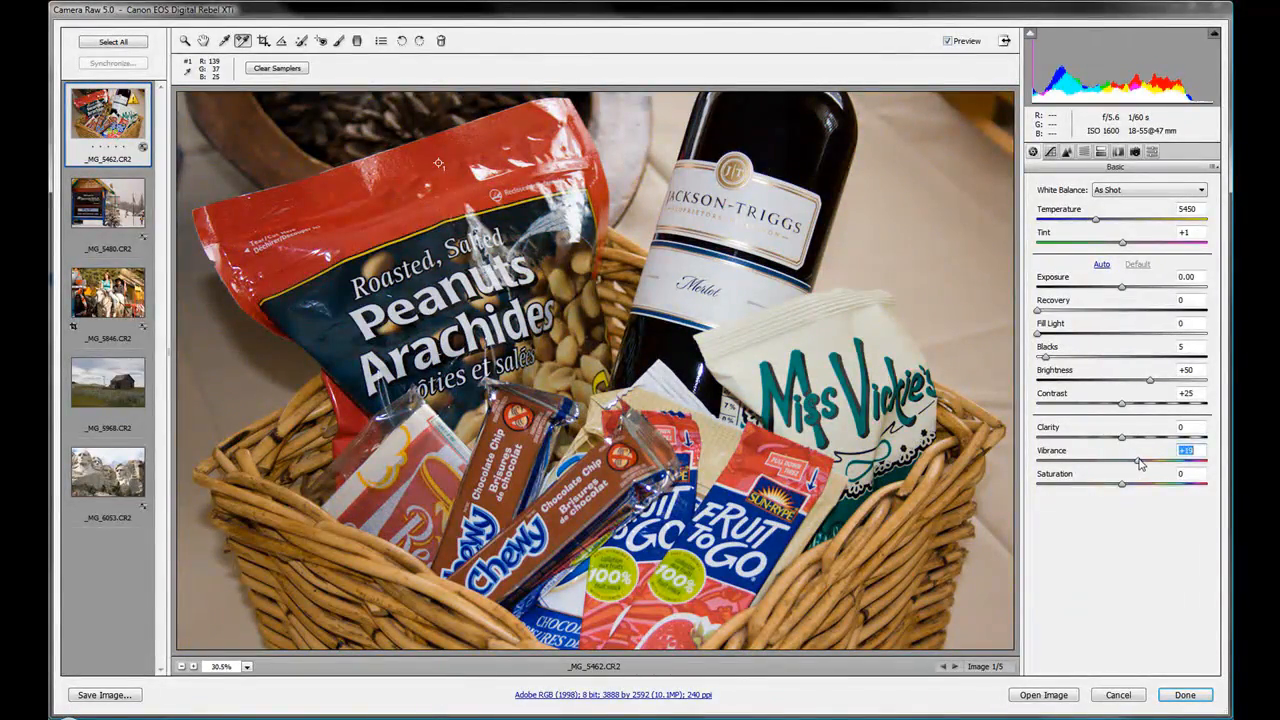
pyautogui.click(1125, 485)
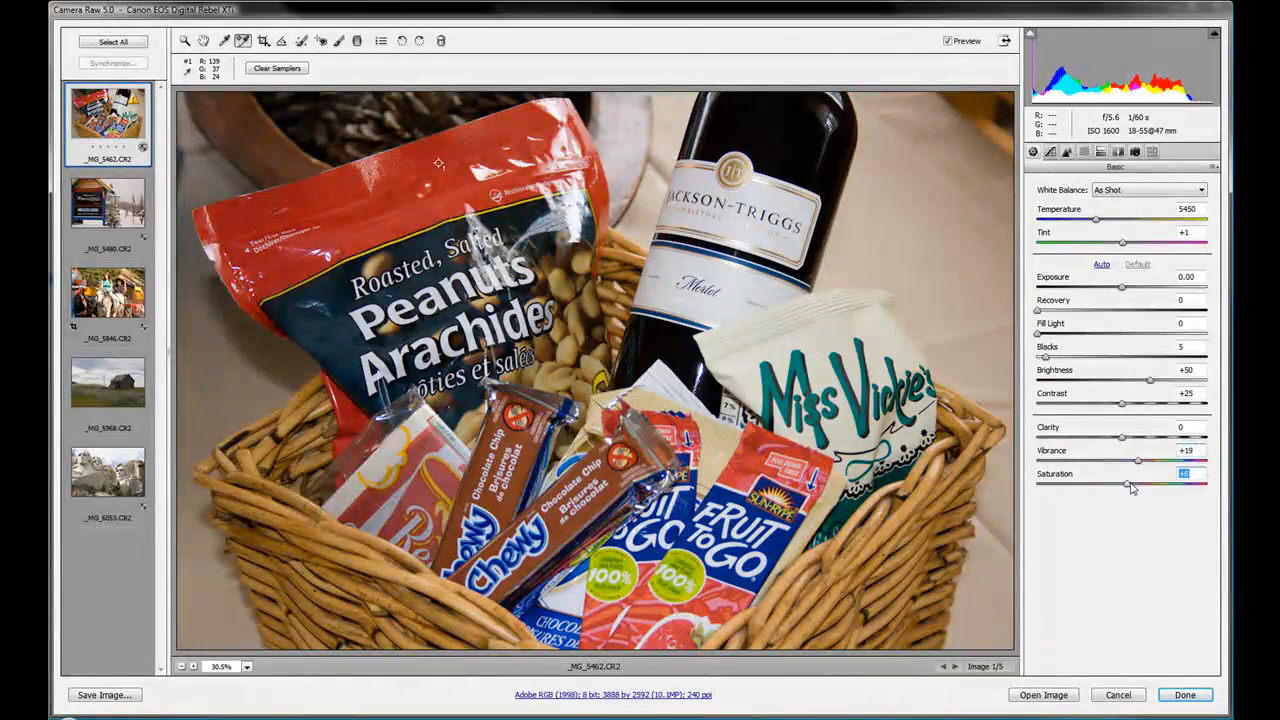
pyautogui.click(949, 42)
pyautogui.click(948, 41)
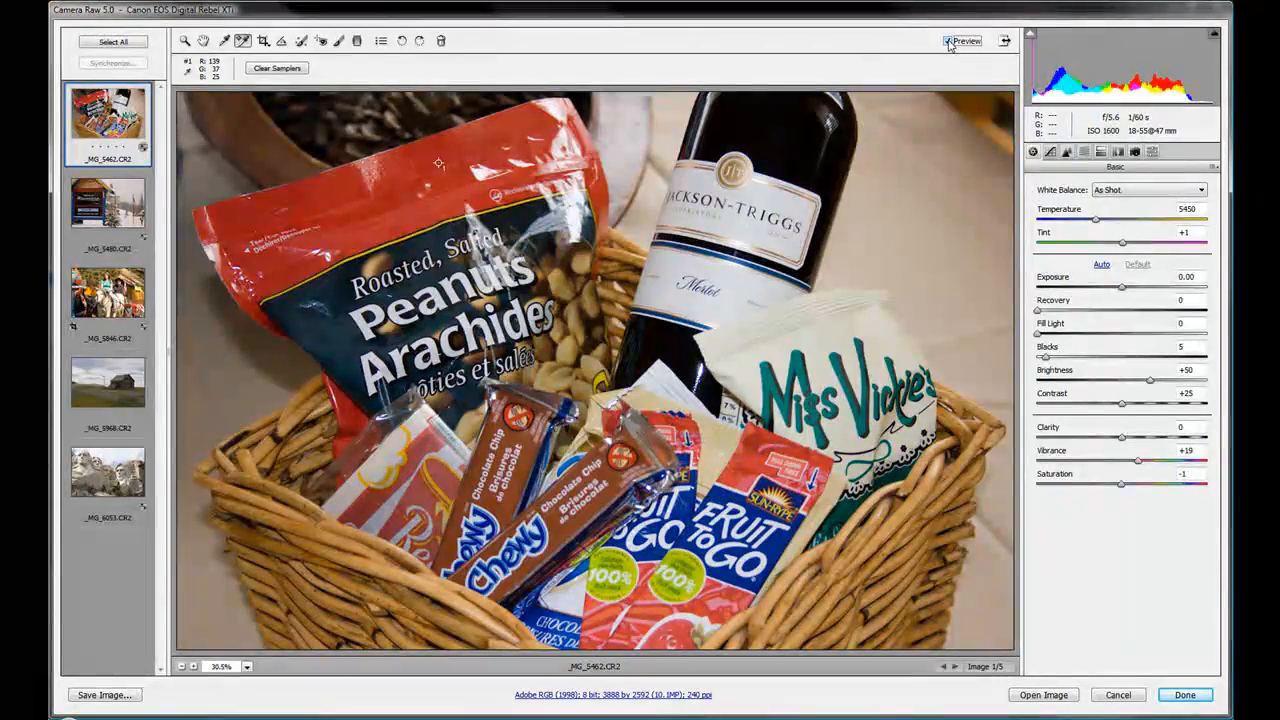
# - Switch to _MG_5480.CR2 and raise its Saturation to +100
pyautogui.click(106, 226)
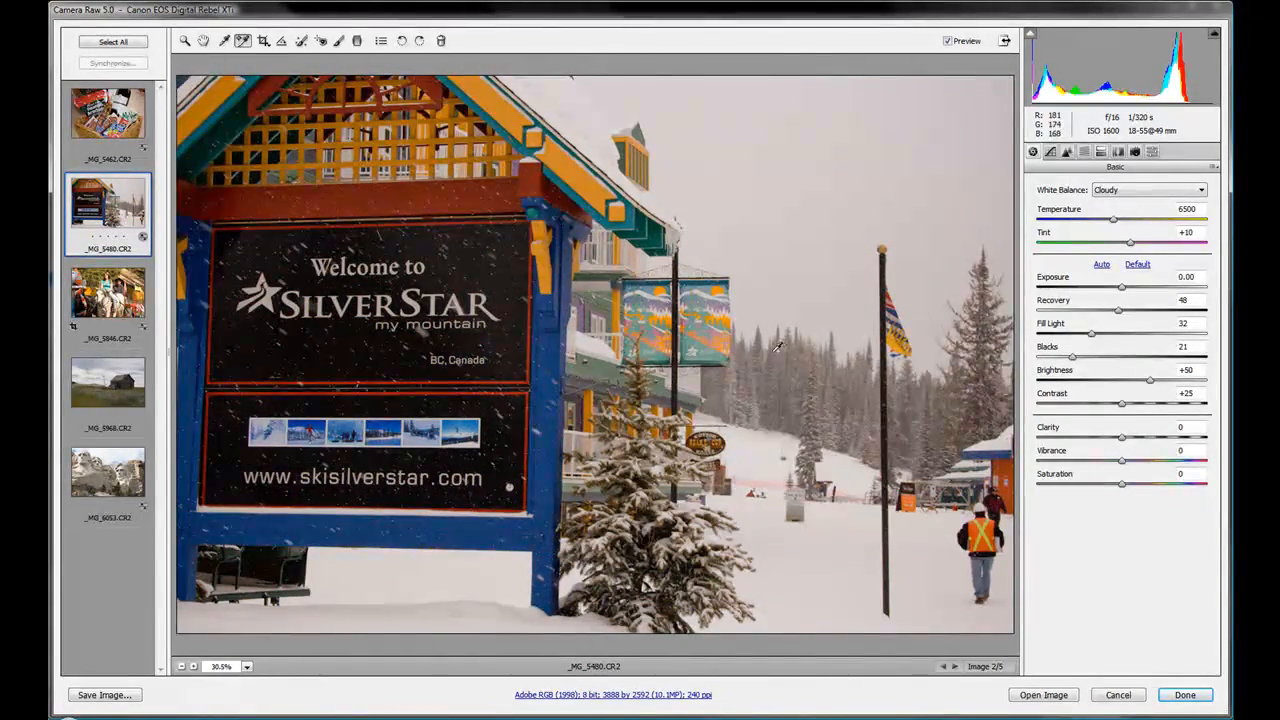
pyautogui.moveTo(1123, 487); pyautogui.dragTo(1215, 487)
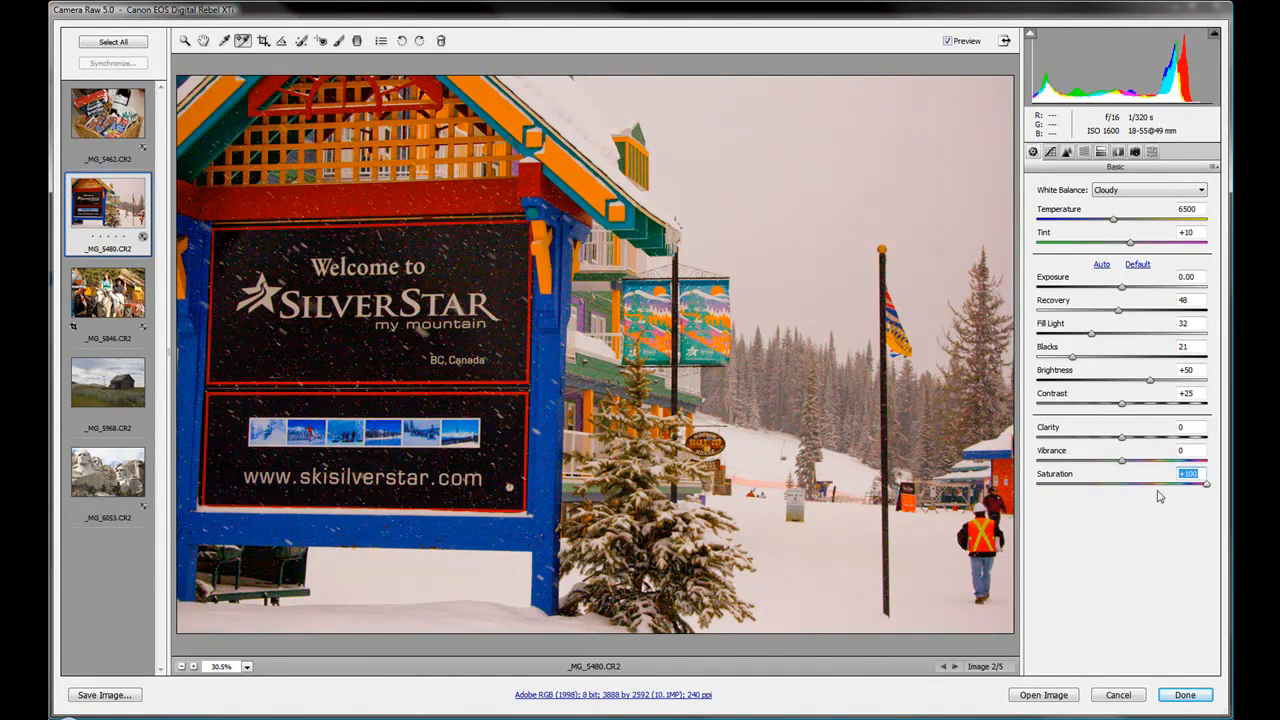
# - Reset the Saturation to 0, raise the Vibrance to +100, and compare the ski resort photo with its original settings
pyautogui.doubleClick(1206, 485)
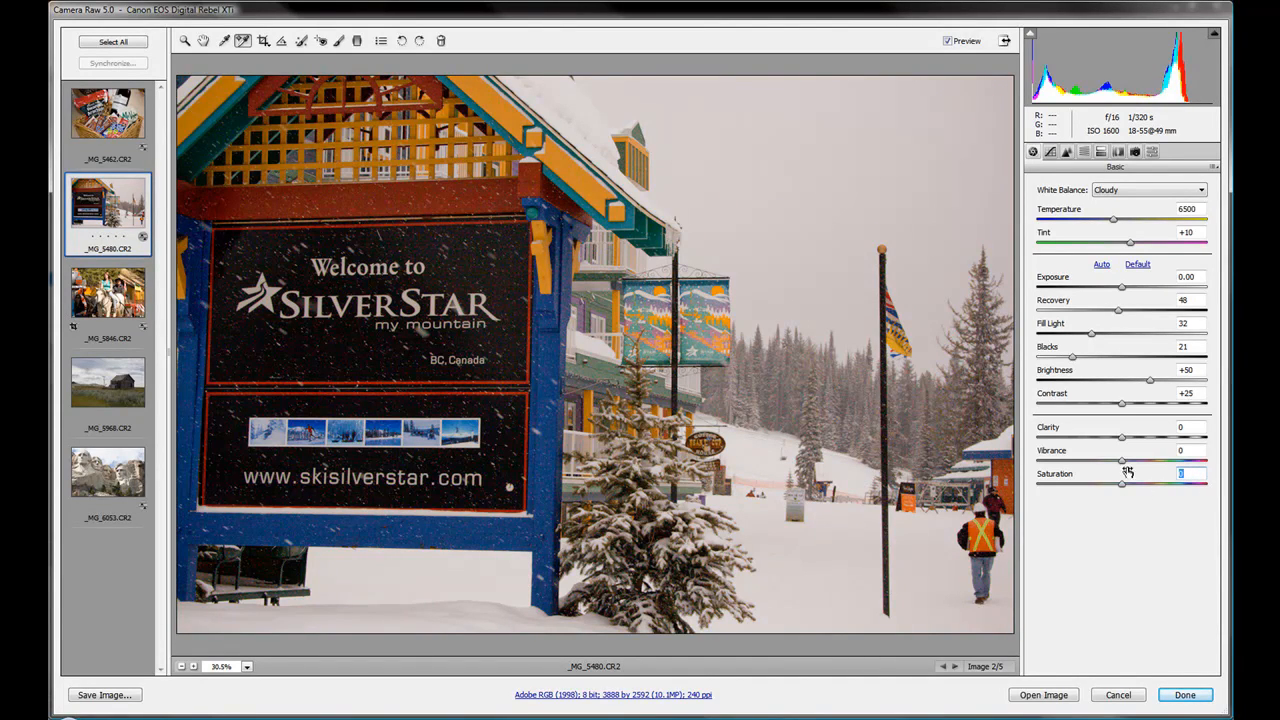
pyautogui.moveTo(1122, 463); pyautogui.dragTo(1213, 463)
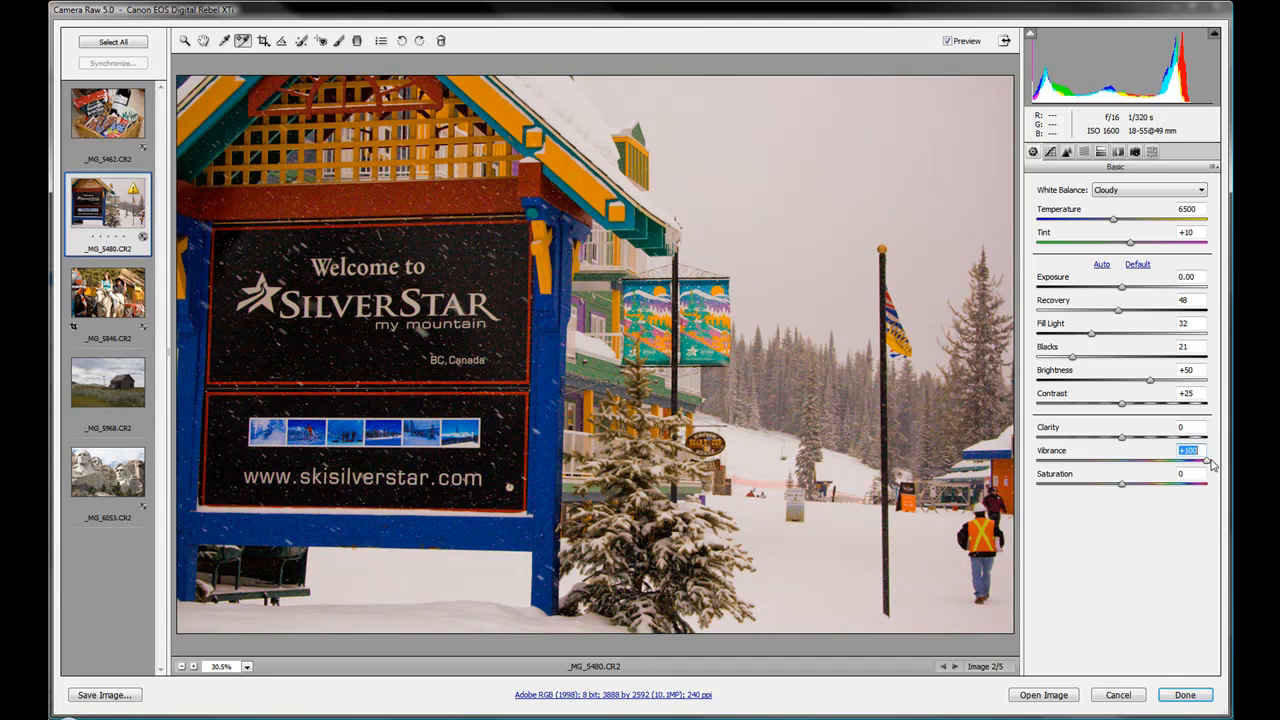
pyautogui.click(949, 42)
pyautogui.click(949, 42)
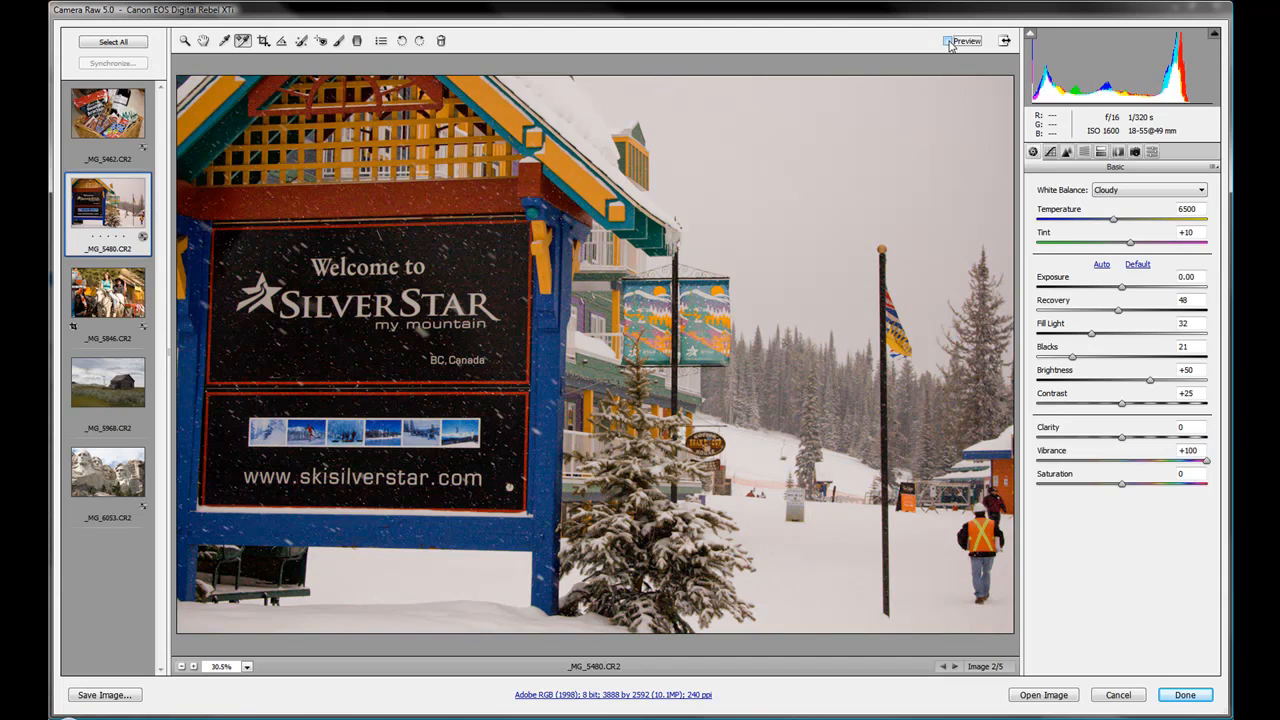
pyautogui.click(949, 42)
pyautogui.click(949, 42)
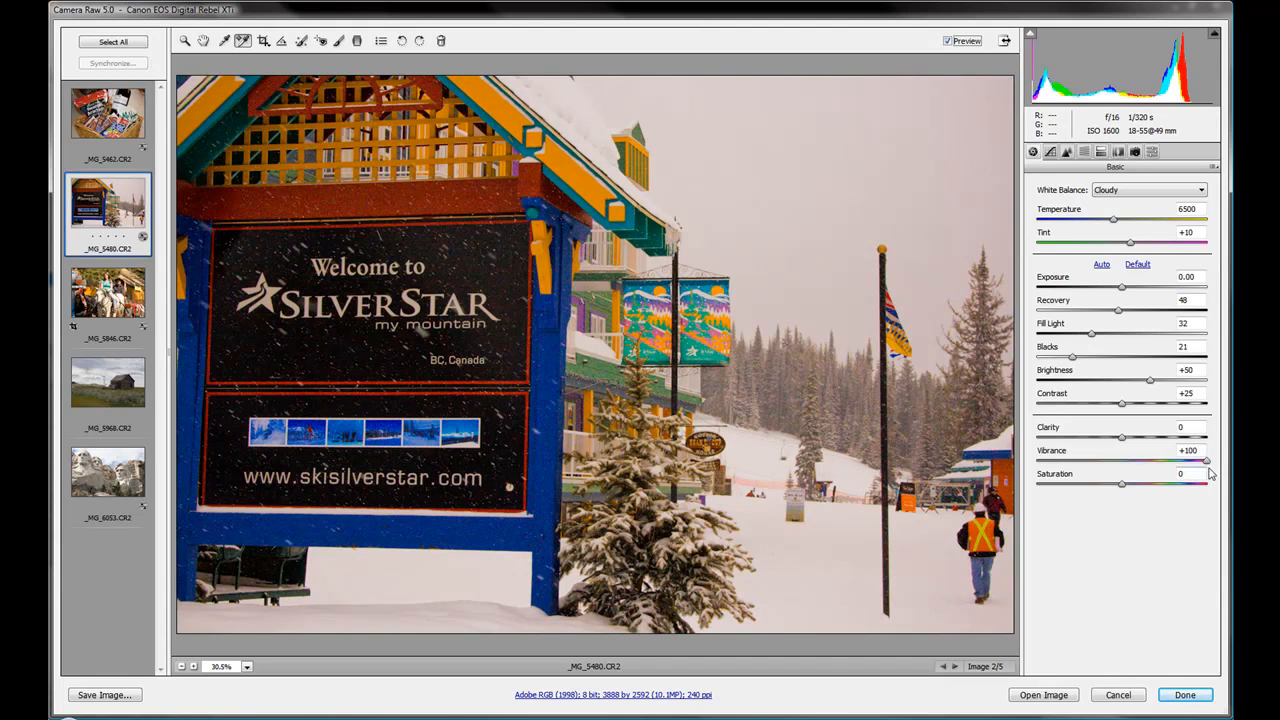
# - Reset the Vibrance to 0, raise the Saturation to +100, and compare the man in the orange vest with the original settings
pyautogui.moveTo(1206, 461); pyautogui.dragTo(1126, 462)
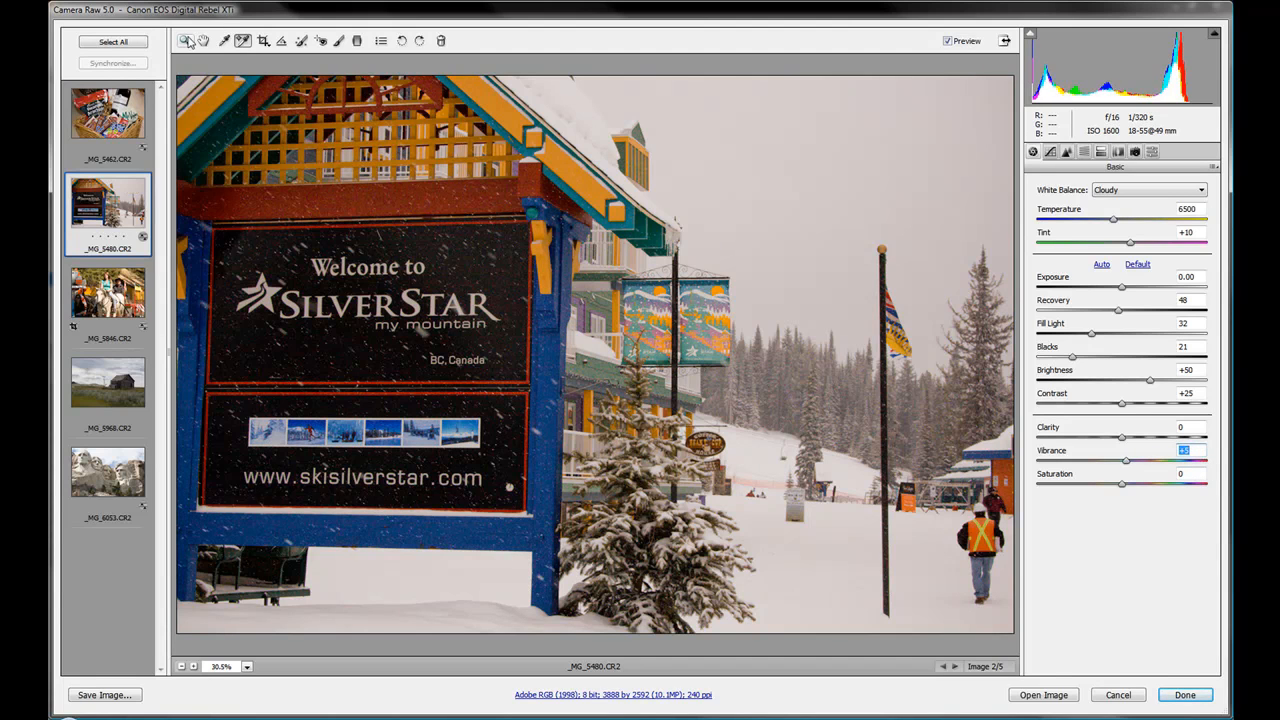
pyautogui.click(186, 41)
pyautogui.moveTo(903, 447); pyautogui.dragTo(1038, 620)
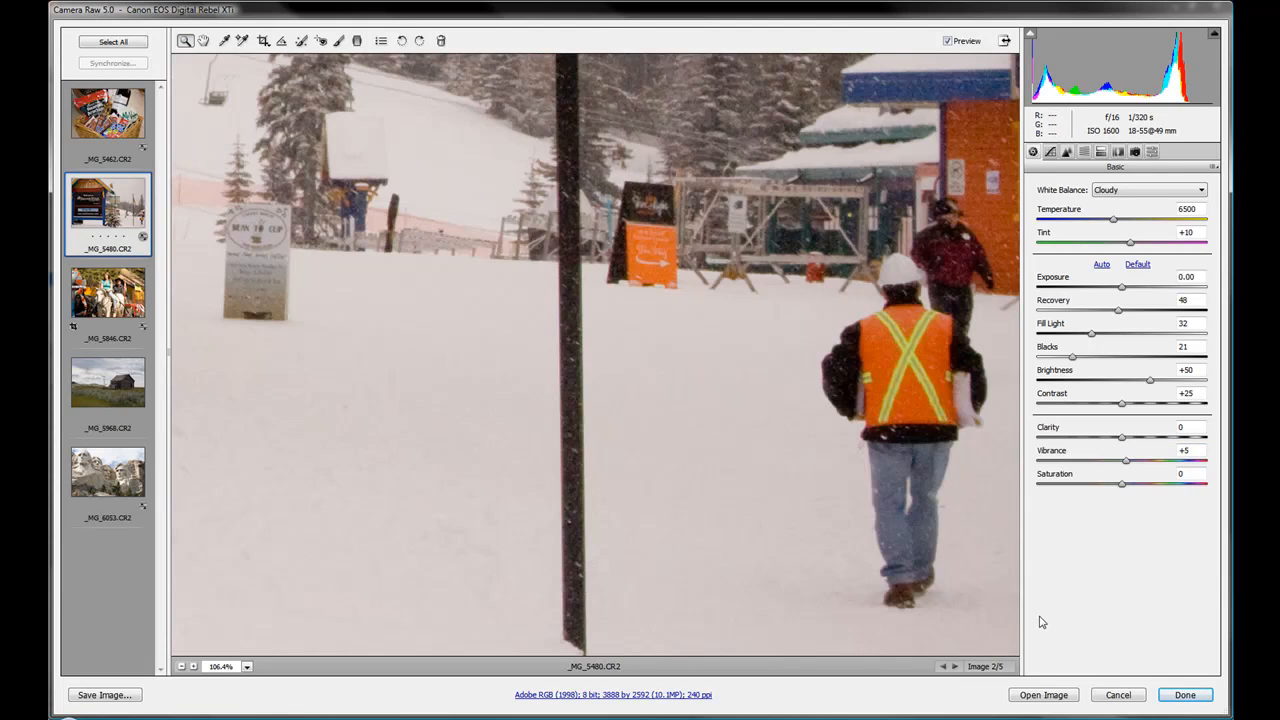
pyautogui.doubleClick(1123, 462)
pyautogui.moveTo(1123, 487); pyautogui.dragTo(1207, 486)
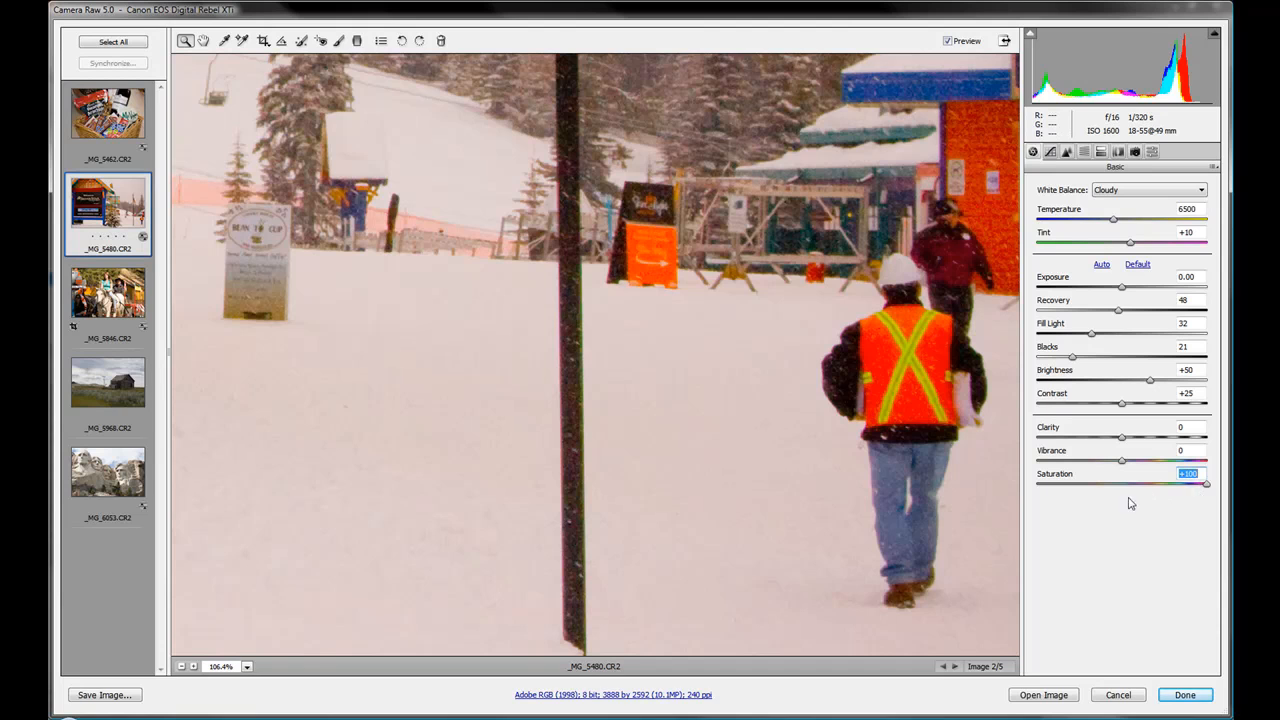
pyautogui.click(948, 42)
pyautogui.click(948, 42)
# - Return the Saturation to 0, raise the Vibrance to +100, and compare the vest, signs and snow with the original settings
pyautogui.moveTo(1205, 485)
pyautogui.mouseDown()
pyautogui.moveTo(1123, 484)
pyautogui.moveTo(1180, 464)
pyautogui.moveTo(1227, 474)
pyautogui.mouseUp()
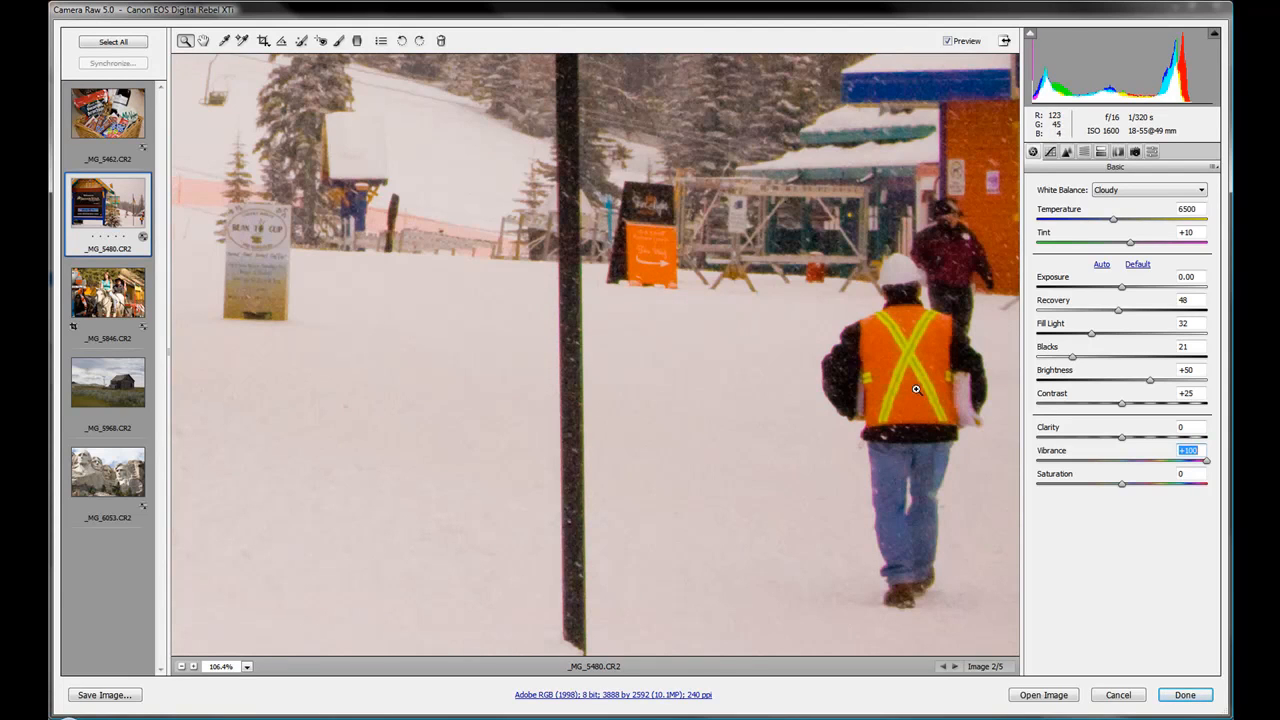
pyautogui.click(947, 42)
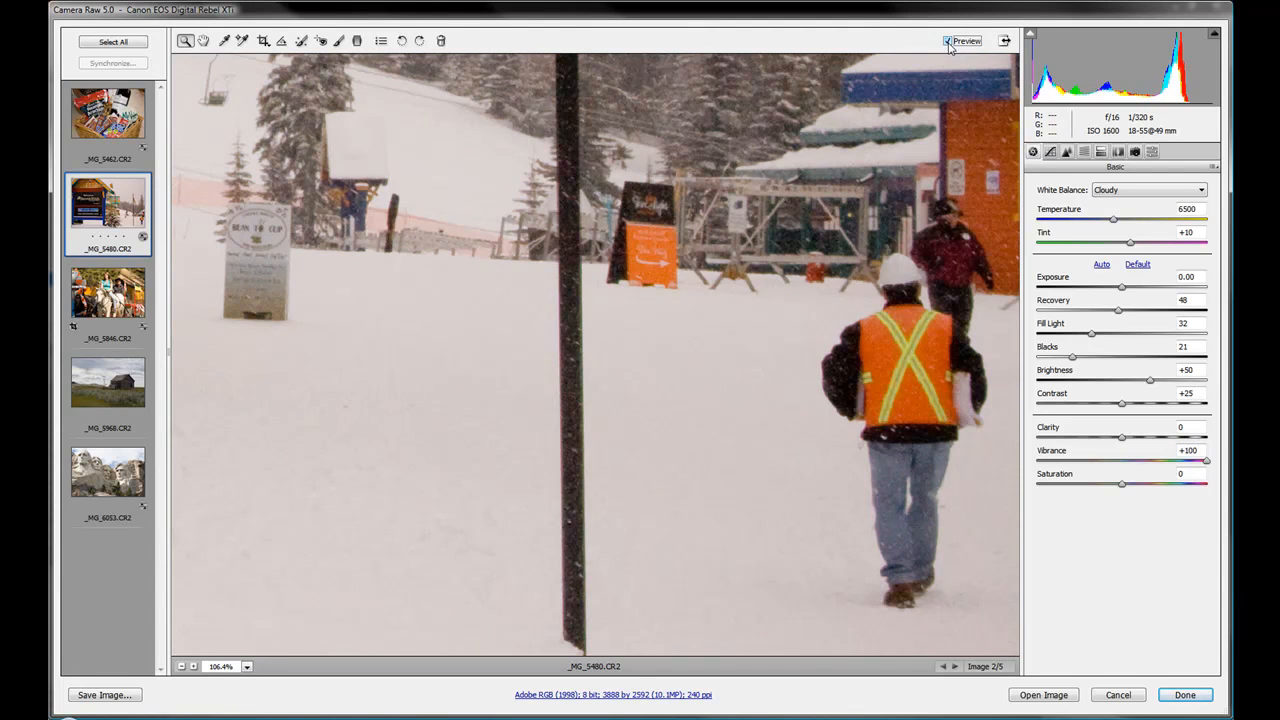
pyautogui.click(947, 42)
pyautogui.click(947, 42)
pyautogui.click(947, 42)
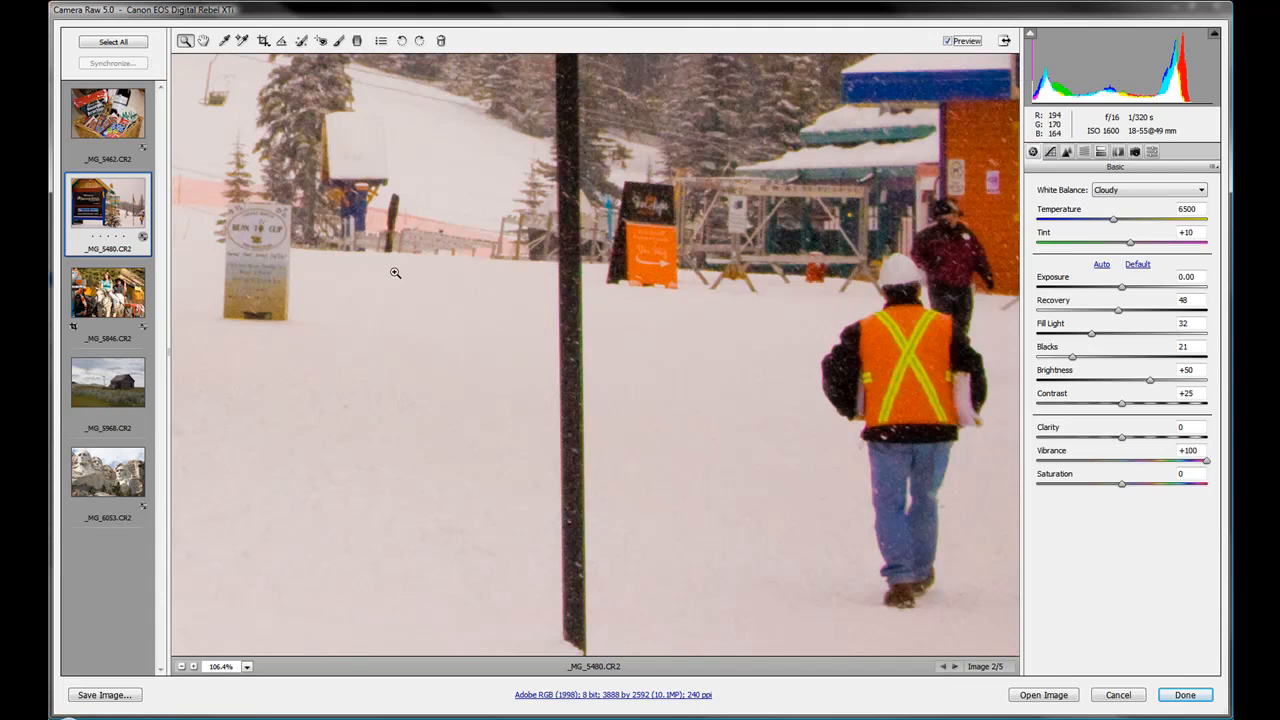
pyautogui.click(947, 42)
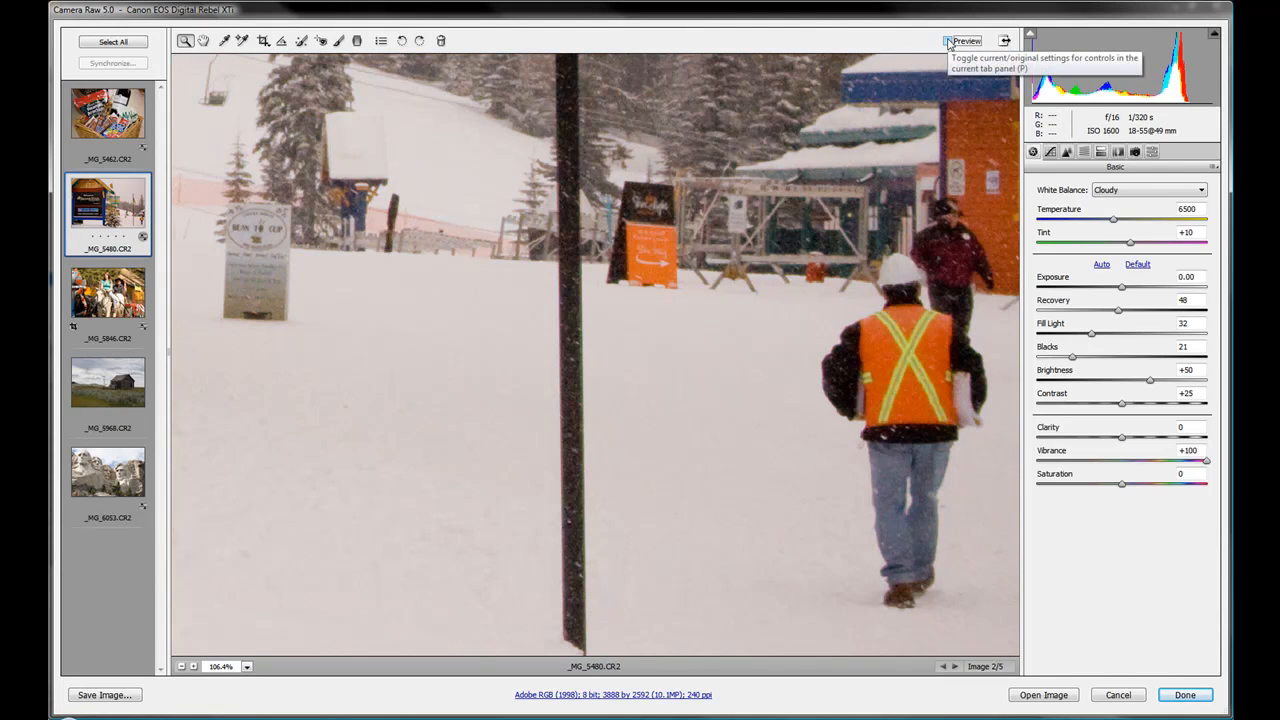
pyautogui.click(947, 42)
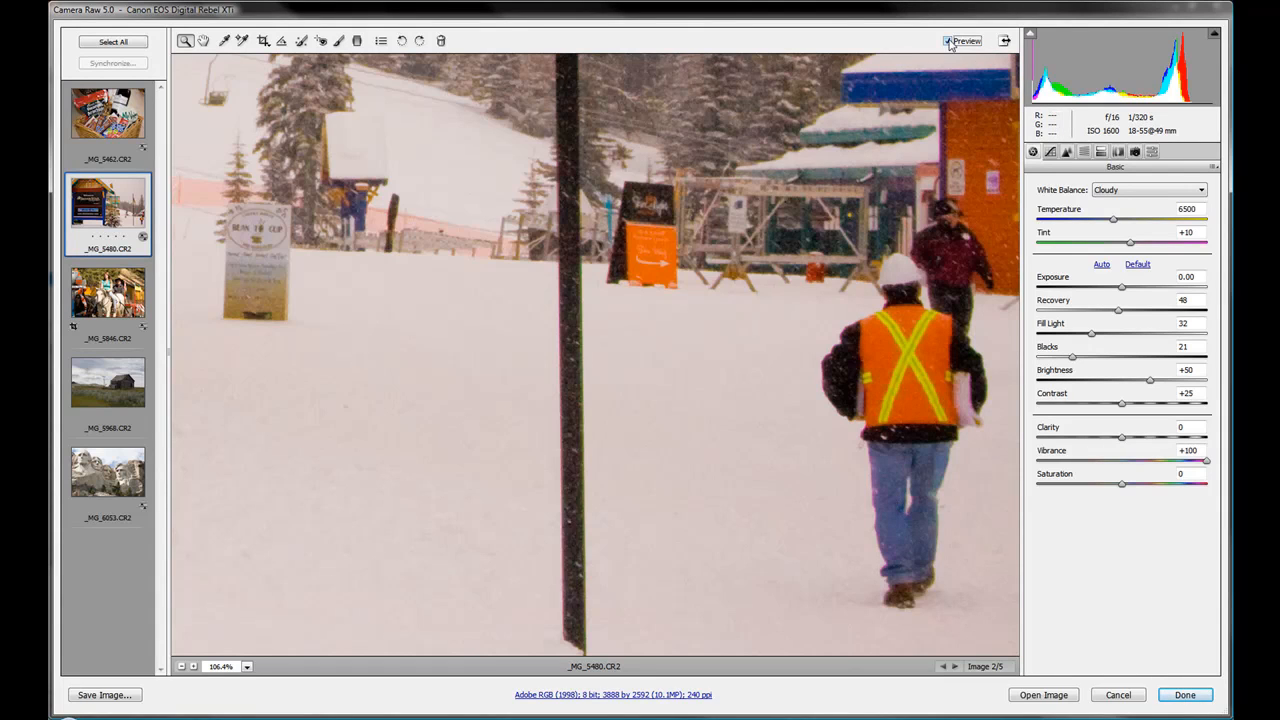
# - Reset the Vibrance of the ski resort photo to 0 and fit the whole image in view
pyautogui.click(1207, 462)
pyautogui.doubleClick(1207, 463)
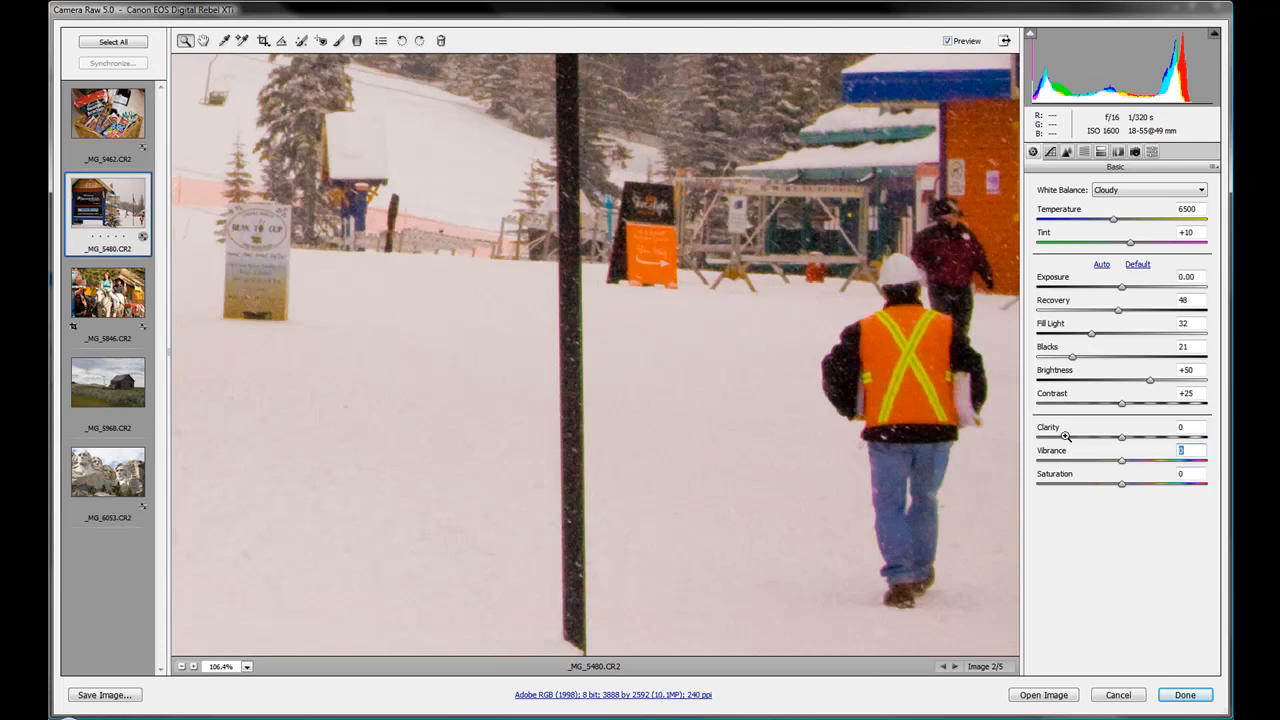
pyautogui.click(252, 668)
pyautogui.click(238, 651)
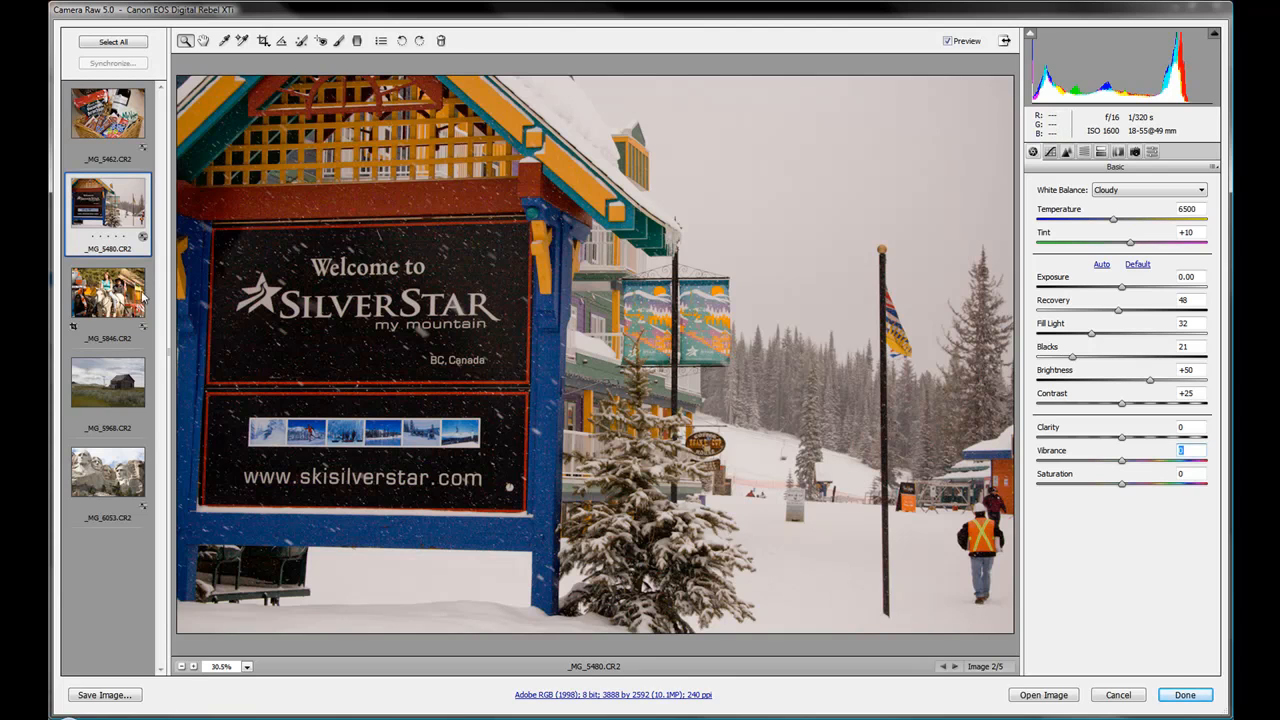
# - Switch to _MG_5846.CR2 and try the Saturation and the Vibrance in turn at +100, resetting each to 0
pyautogui.click(108, 292)
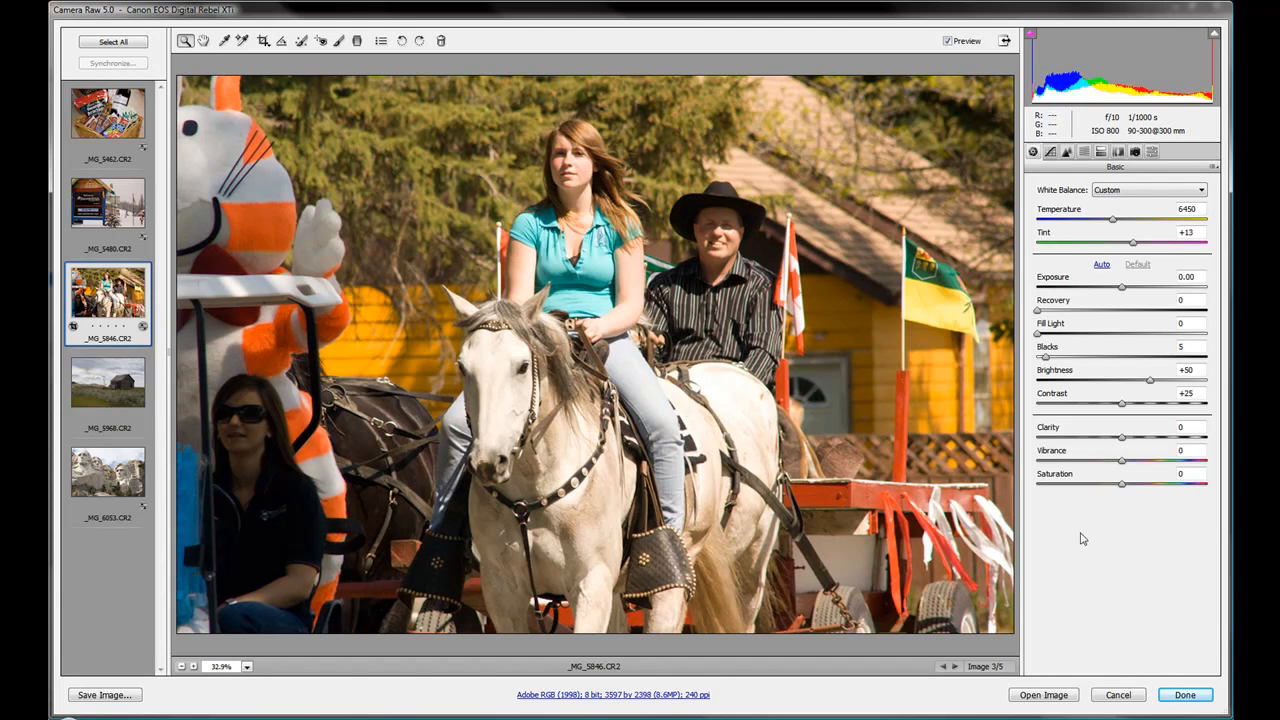
pyautogui.moveTo(1122, 484); pyautogui.dragTo(1222, 489)
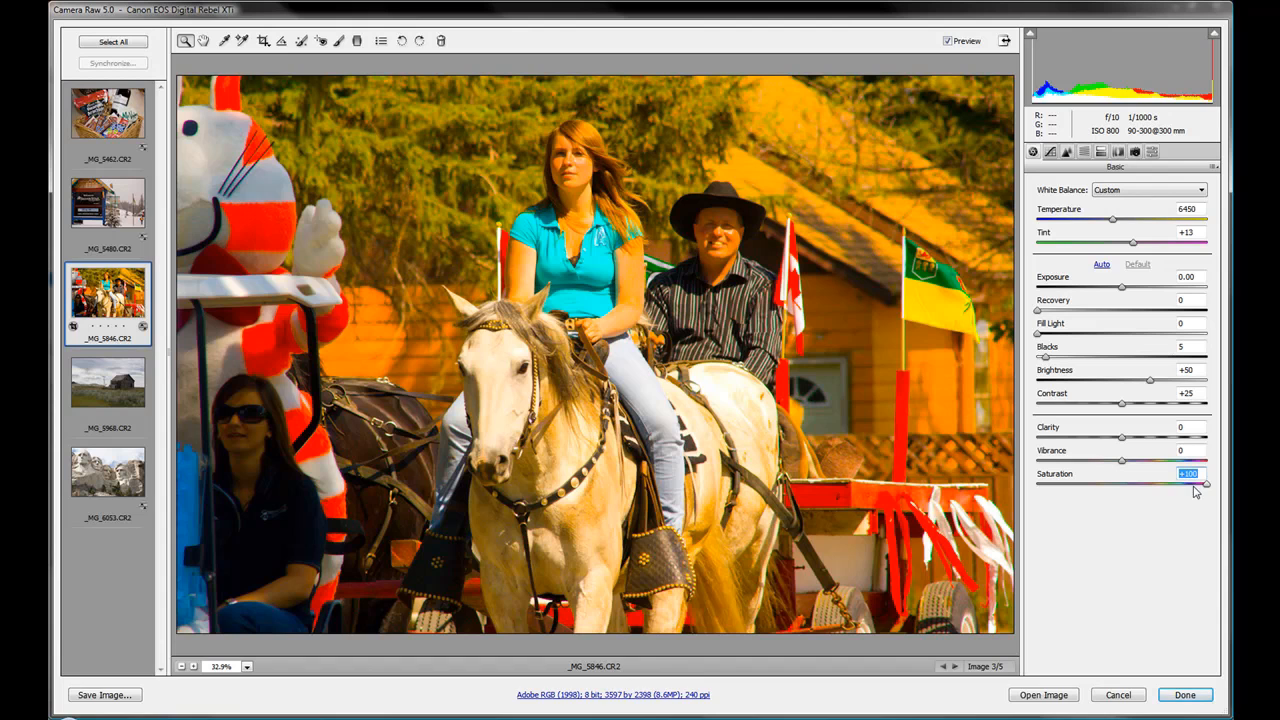
pyautogui.doubleClick(1207, 485)
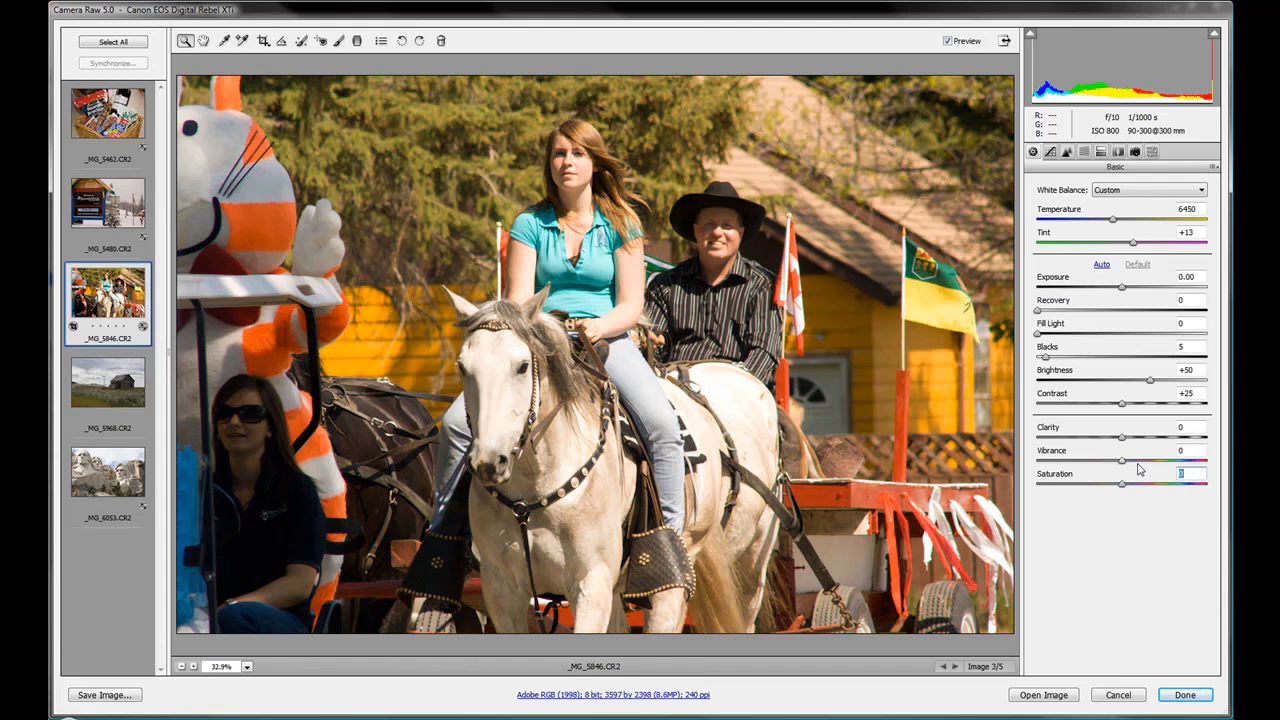
pyautogui.moveTo(1122, 461); pyautogui.dragTo(1218, 473)
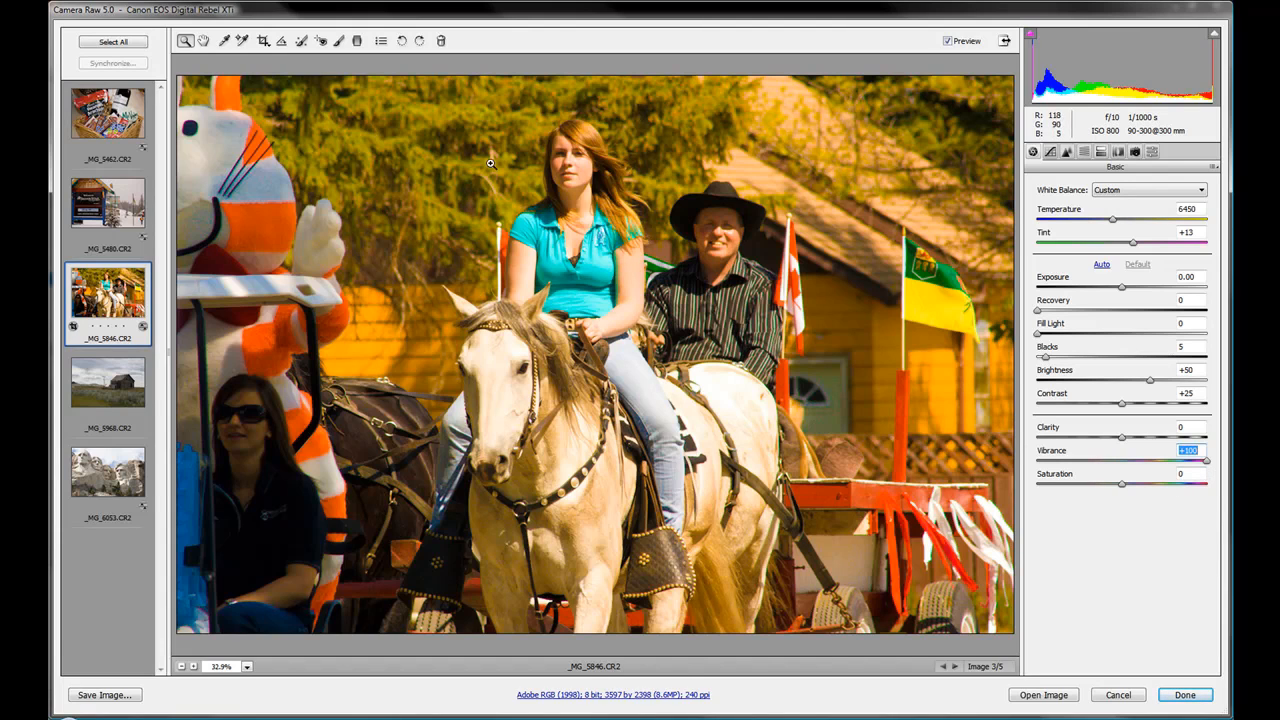
pyautogui.doubleClick(1207, 462)
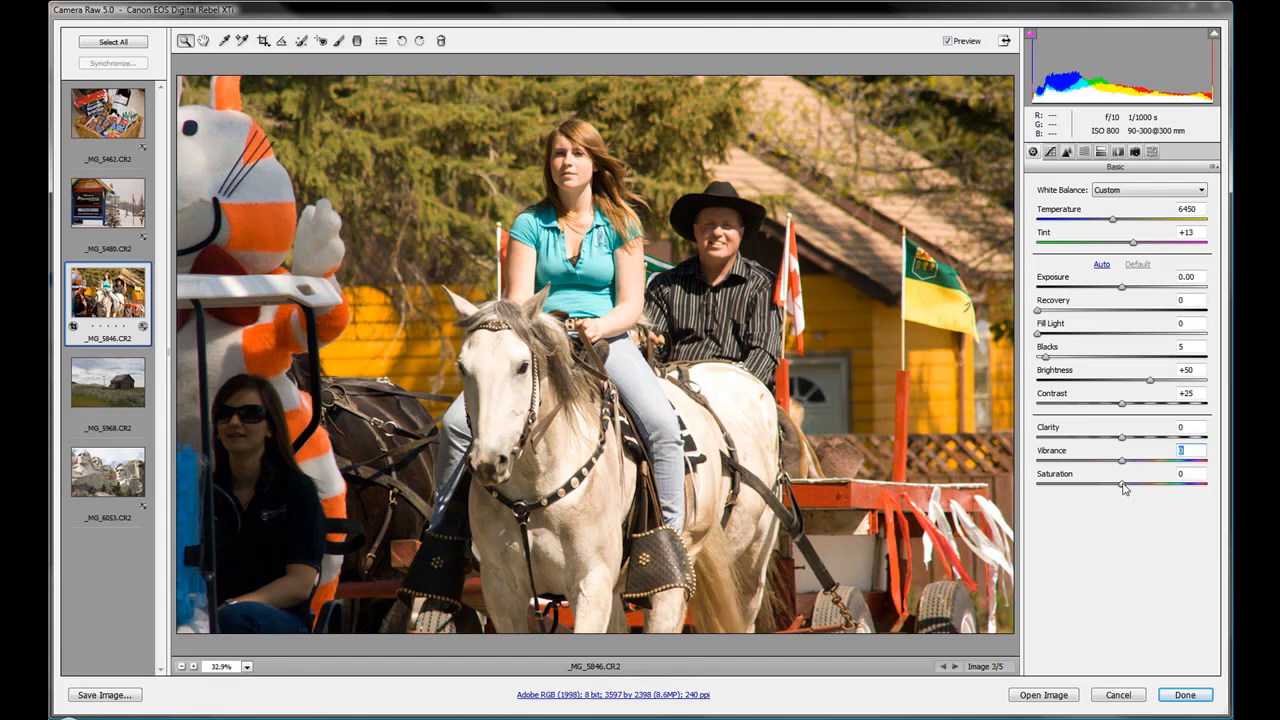
# - Try the Saturation of the horse rider photo at +100, compare it with the original settings, and reset it to 0
pyautogui.moveTo(1123, 487); pyautogui.dragTo(1210, 487)
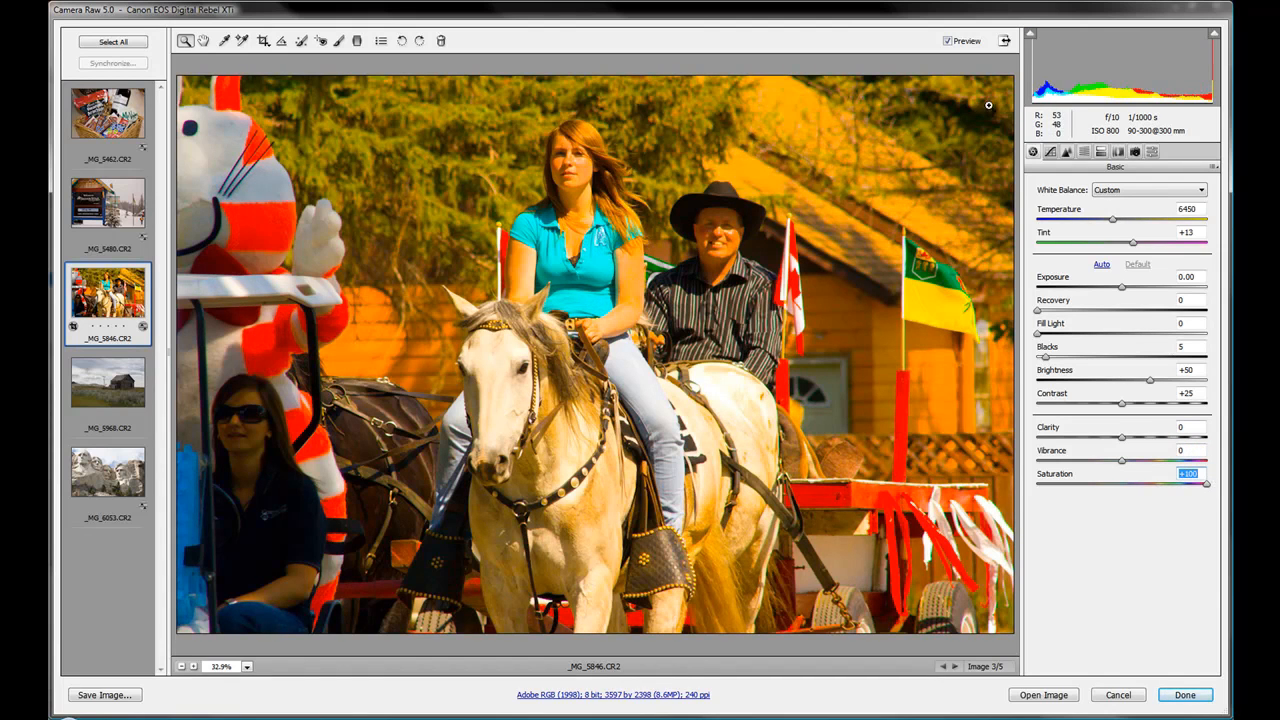
pyautogui.click(948, 41)
pyautogui.click(948, 41)
pyautogui.doubleClick(1208, 487)
# - Try a moderate Vibrance of +41 on the horse rider photo, and reset the Saturation and Vibrance to 0
pyautogui.moveTo(1122, 461); pyautogui.dragTo(1143, 487)
pyautogui.doubleClick(1139, 485)
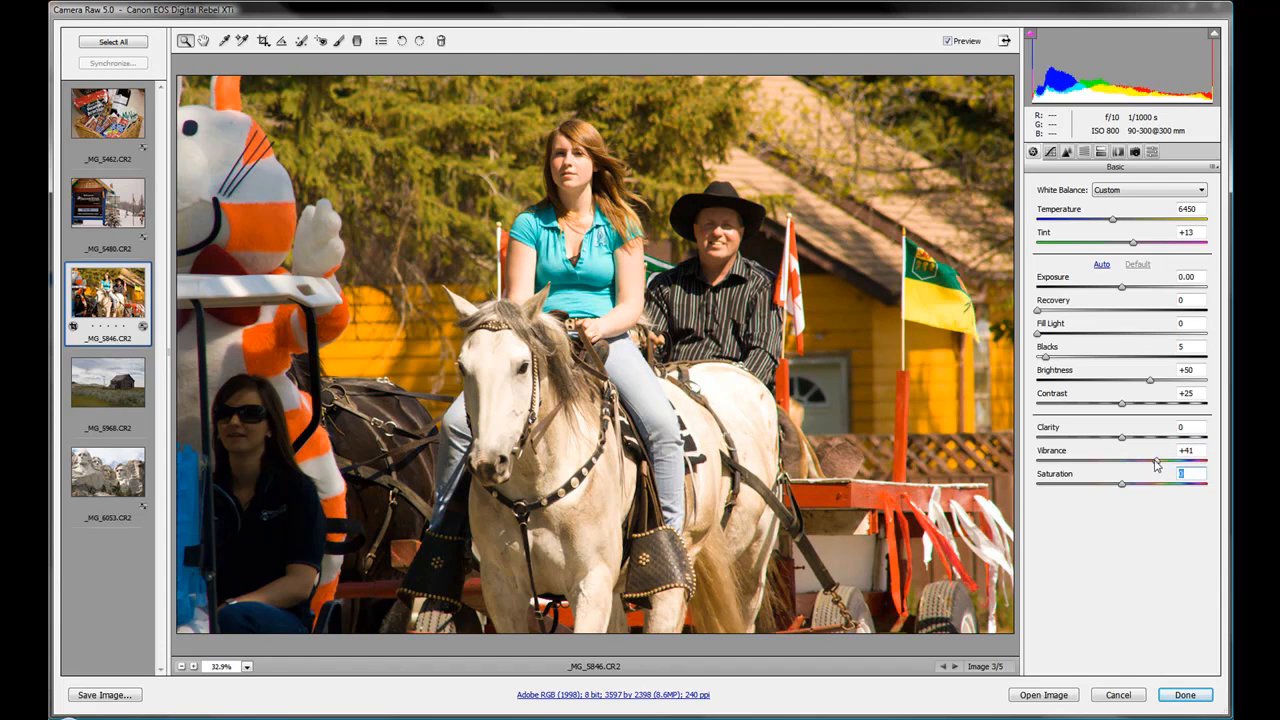
pyautogui.doubleClick(1156, 462)
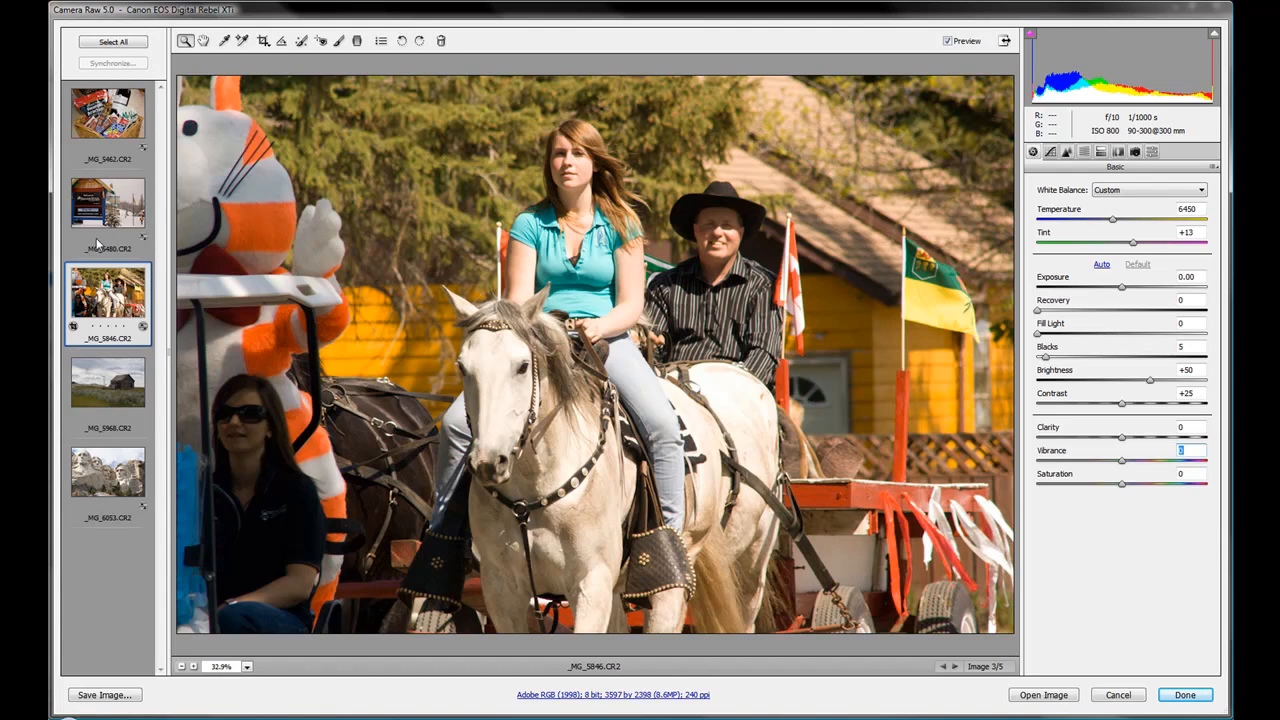
# - Switch to _MG_5968.CR2, set the Saturation to -63 and the Temperature to 18000, and compare with the original settings
pyautogui.click(104, 390)
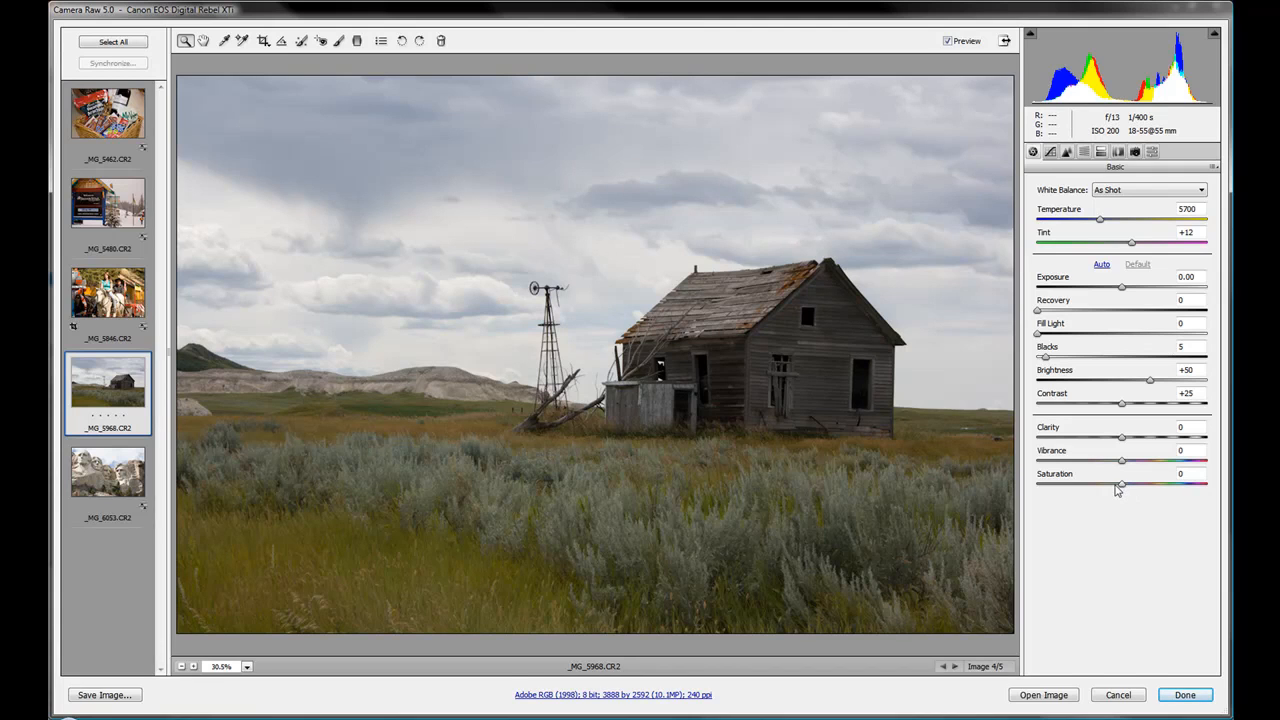
pyautogui.moveTo(1122, 489); pyautogui.dragTo(1069, 487)
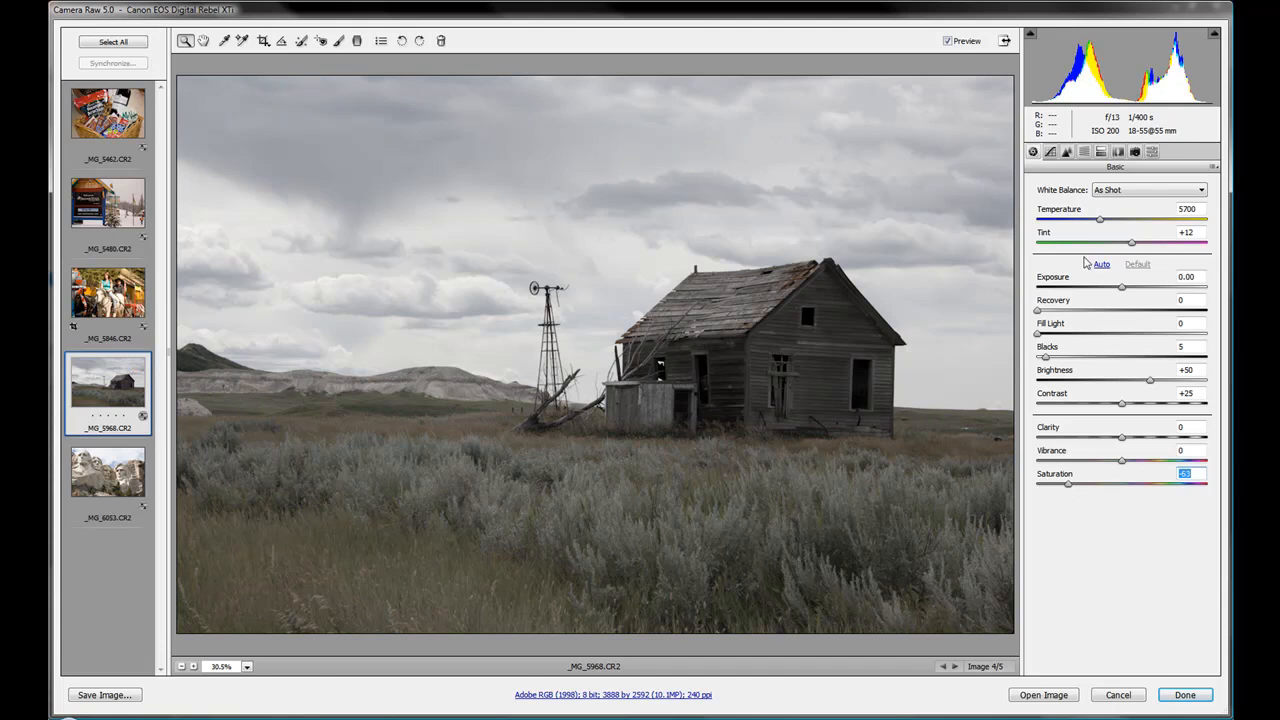
pyautogui.click(1100, 221)
pyautogui.moveTo(1100, 221); pyautogui.dragTo(1181, 228)
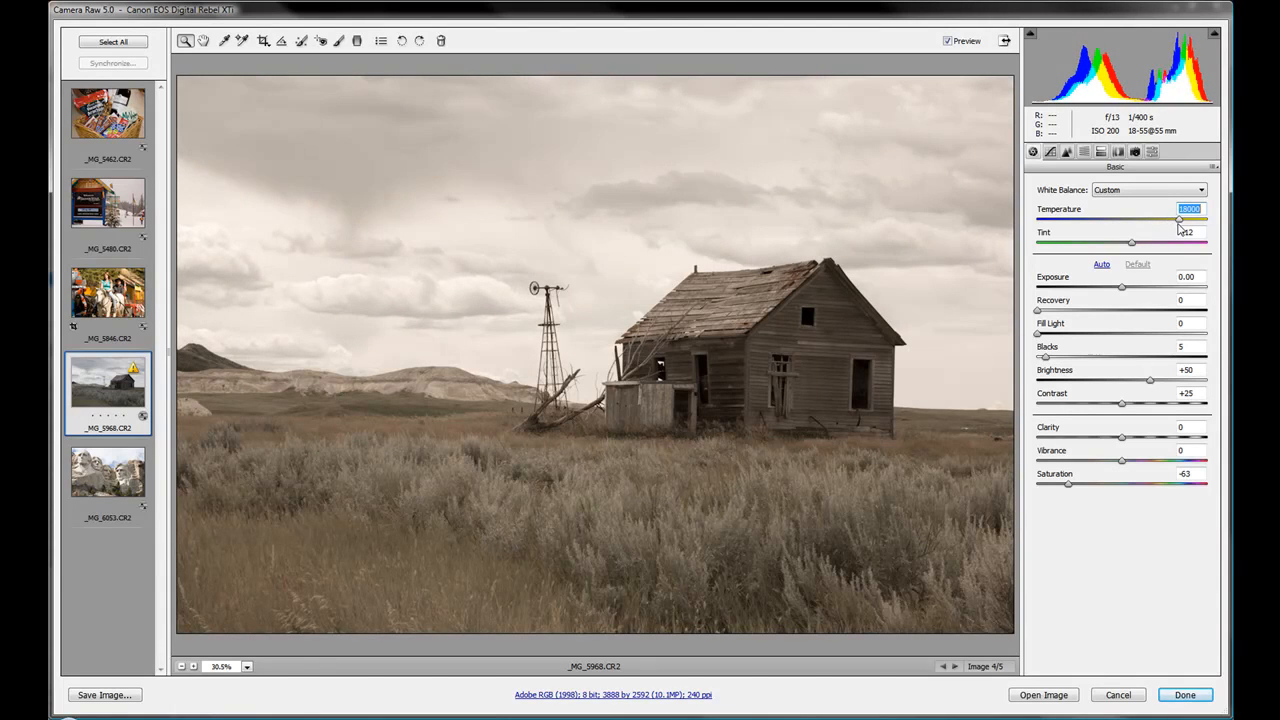
pyautogui.click(947, 41)
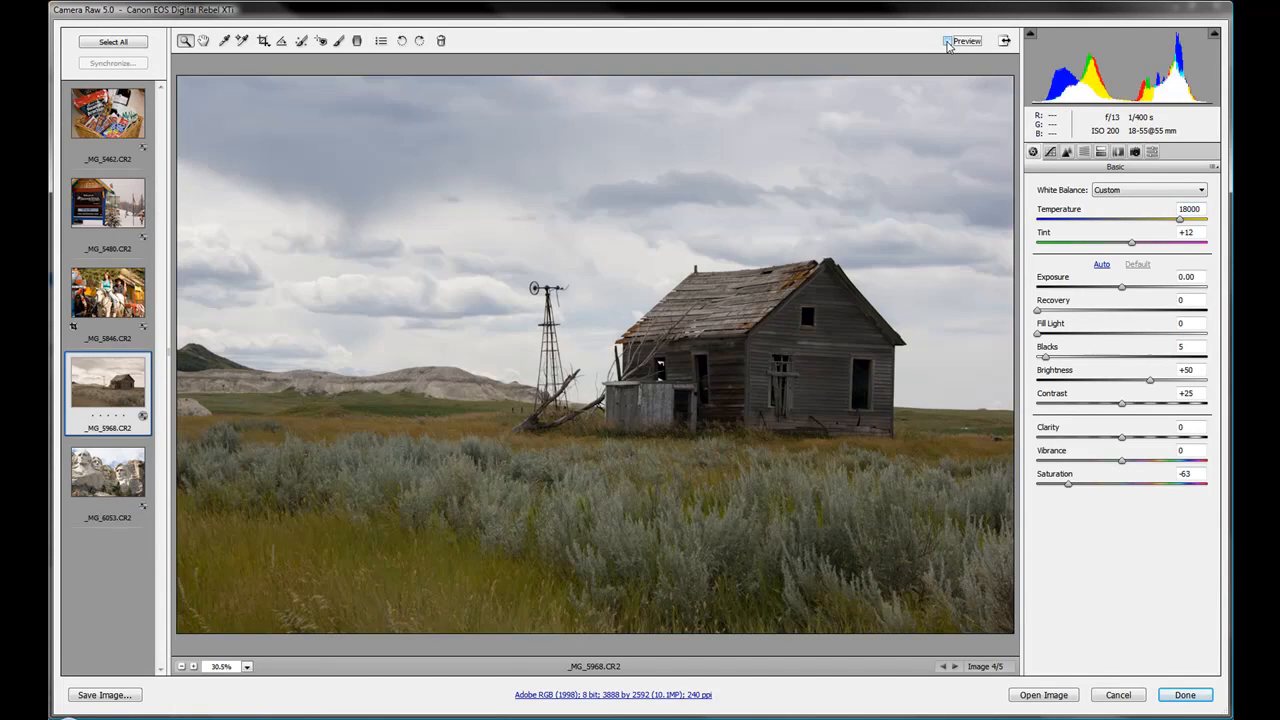
pyautogui.click(947, 41)
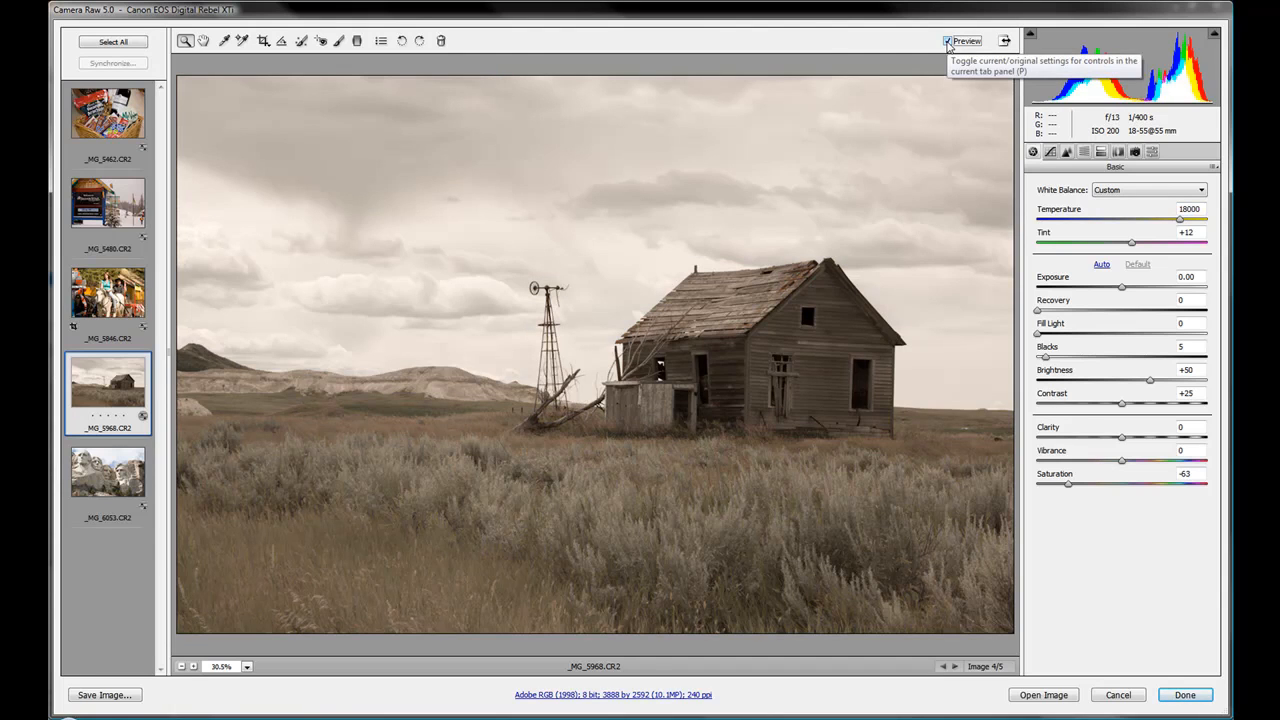